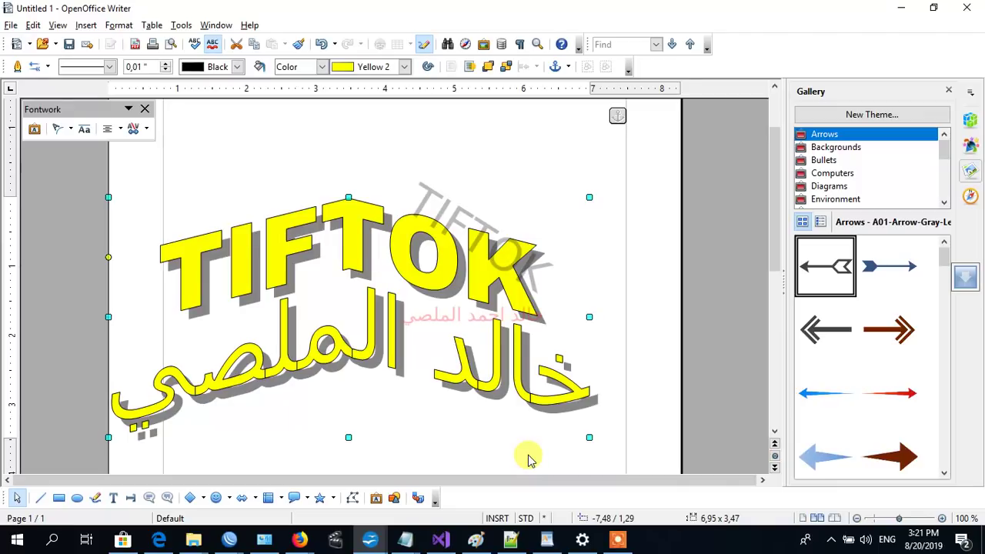
Step: Switch to the OpenOffice Impress presentation and run its network slide full screen, with the annotation toolbar moved clear of the laptops
{"action": "key", "text": "alt+Tab"}
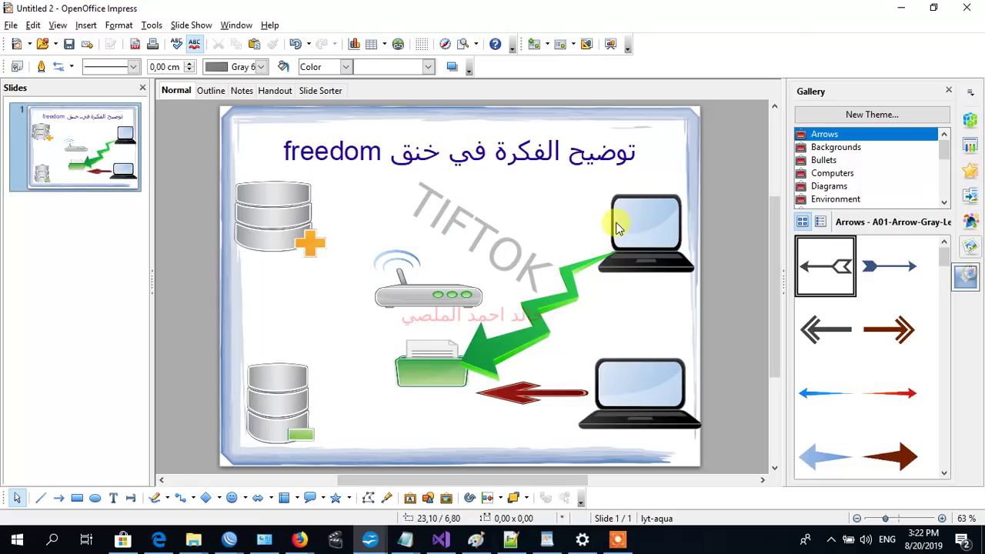
{"action": "key", "text": "F5"}
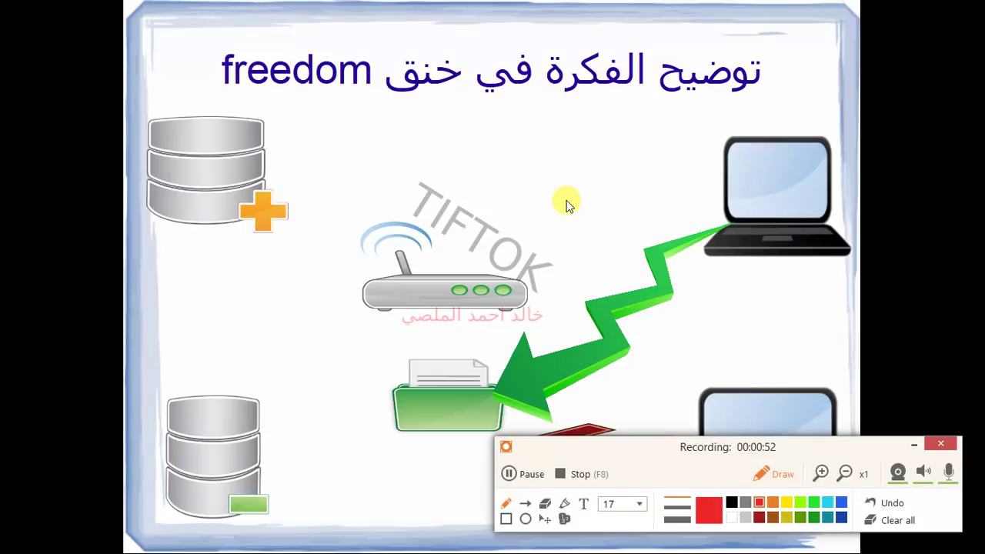
{"action": "left_click_drag", "start_coordinate": [633, 440], "coordinate": [162, 7]}
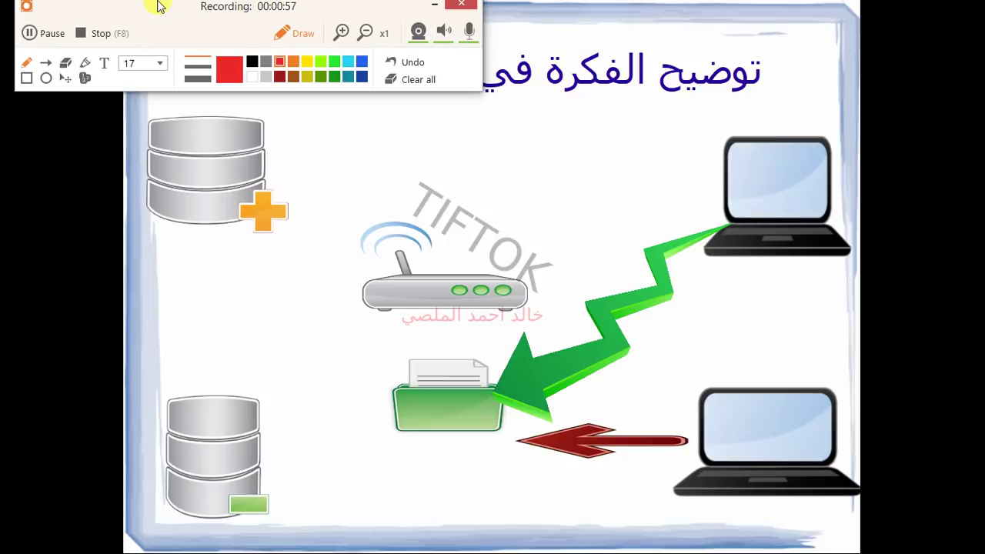
Step: With the red pencil, circle the upper laptop, draw an arrow pointing at it, and mark the lower laptop with a cross
{"action": "left_click", "coordinate": [26, 64]}
{"action": "mouse_move", "coordinate": [804, 115]}
{"action": "left_mouse_down"}
{"action": "mouse_move", "coordinate": [699, 141]}
{"action": "mouse_move", "coordinate": [682, 197]}
{"action": "mouse_move", "coordinate": [730, 253]}
{"action": "mouse_move", "coordinate": [821, 285]}
{"action": "mouse_move", "coordinate": [854, 274]}
{"action": "mouse_move", "coordinate": [831, 128]}
{"action": "mouse_move", "coordinate": [803, 114]}
{"action": "left_mouse_up"}
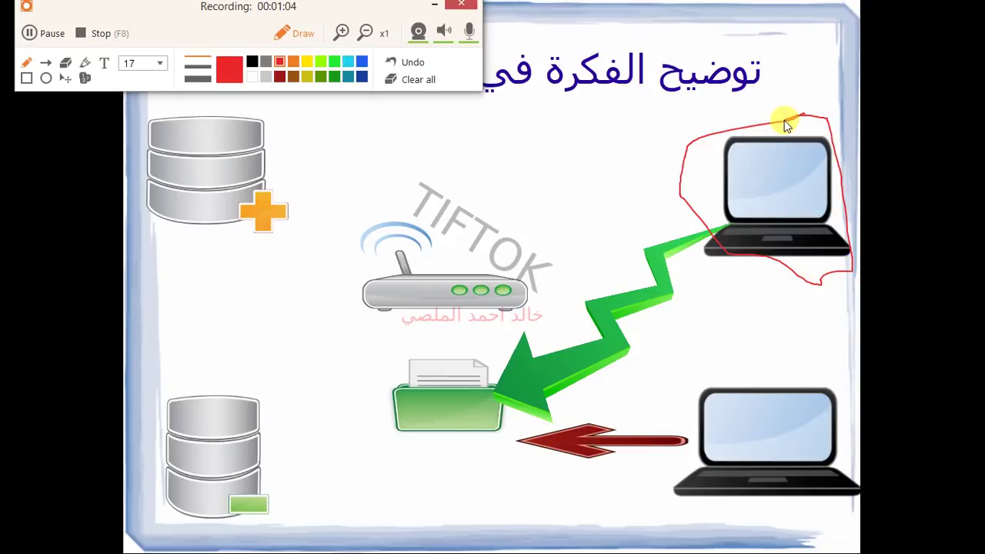
{"action": "mouse_move", "coordinate": [682, 147]}
{"action": "left_mouse_down"}
{"action": "mouse_move", "coordinate": [675, 171]}
{"action": "mouse_move", "coordinate": [758, 42]}
{"action": "left_mouse_up"}
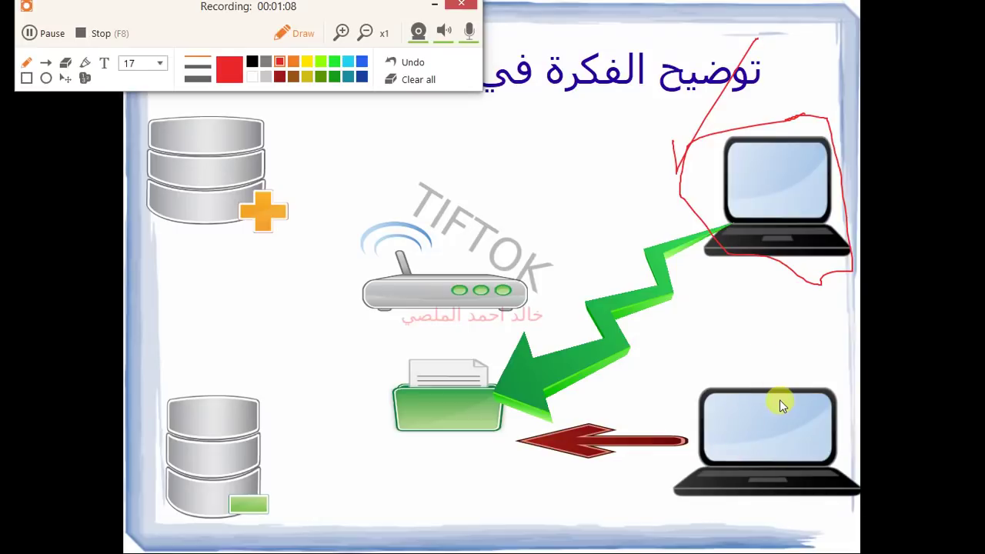
{"action": "mouse_move", "coordinate": [780, 401]}
{"action": "left_mouse_down"}
{"action": "mouse_move", "coordinate": [759, 429]}
{"action": "mouse_move", "coordinate": [807, 445]}
{"action": "left_mouse_up"}
Step: Write DNS on the green folder and trace a red line to it from the upper laptop
{"action": "left_click_drag", "start_coordinate": [411, 416], "coordinate": [420, 411]}
{"action": "left_click_drag", "start_coordinate": [443, 430], "coordinate": [437, 421]}
{"action": "mouse_move", "coordinate": [729, 224]}
{"action": "left_mouse_down"}
{"action": "mouse_move", "coordinate": [564, 363]}
{"action": "mouse_move", "coordinate": [466, 396]}
{"action": "left_mouse_up"}
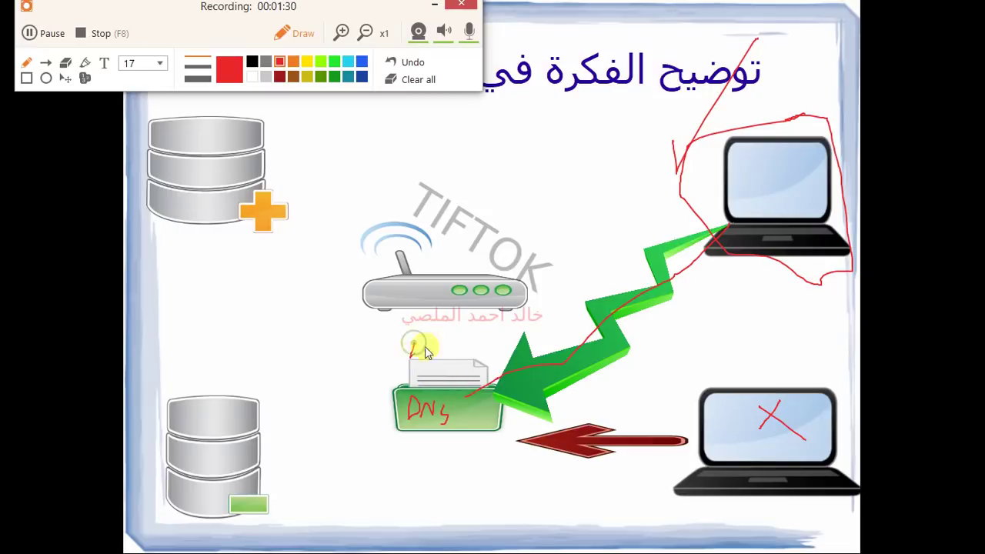
Step: Draw red arrows for the router and the lower laptop's path to the folder, and write 2K below the dark red arrow
{"action": "left_click_drag", "start_coordinate": [411, 358], "coordinate": [453, 316]}
{"action": "mouse_move", "coordinate": [649, 448]}
{"action": "left_mouse_down"}
{"action": "mouse_move", "coordinate": [504, 455]}
{"action": "mouse_move", "coordinate": [461, 433]}
{"action": "mouse_move", "coordinate": [480, 467]}
{"action": "left_mouse_up"}
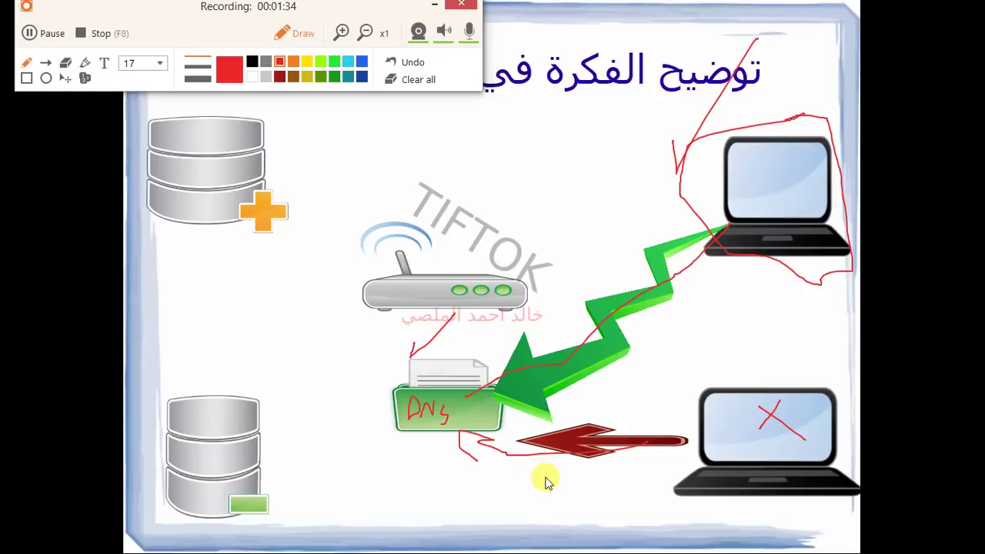
{"action": "mouse_move", "coordinate": [544, 475]}
{"action": "left_mouse_down"}
{"action": "mouse_move", "coordinate": [549, 491]}
{"action": "mouse_move", "coordinate": [567, 475]}
{"action": "mouse_move", "coordinate": [578, 505]}
{"action": "mouse_move", "coordinate": [585, 484]}
{"action": "mouse_move", "coordinate": [568, 504]}
{"action": "mouse_move", "coordinate": [593, 501]}
{"action": "left_mouse_up"}
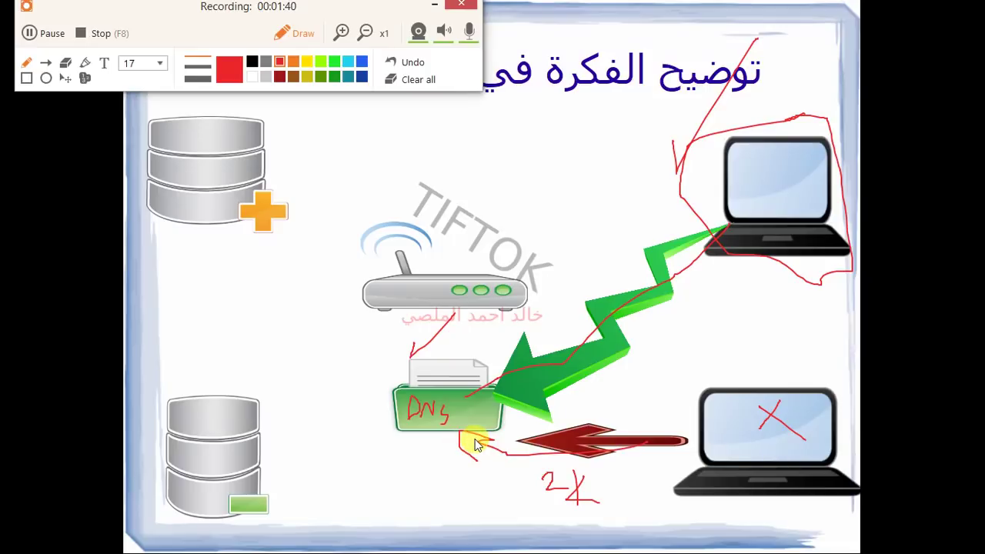
Step: Trace red lines from the DNS folder to the upper database and write 2K beside the path
{"action": "mouse_move", "coordinate": [476, 445]}
{"action": "left_mouse_down"}
{"action": "mouse_move", "coordinate": [440, 439]}
{"action": "mouse_move", "coordinate": [285, 313]}
{"action": "mouse_move", "coordinate": [235, 366]}
{"action": "mouse_move", "coordinate": [203, 246]}
{"action": "left_mouse_up"}
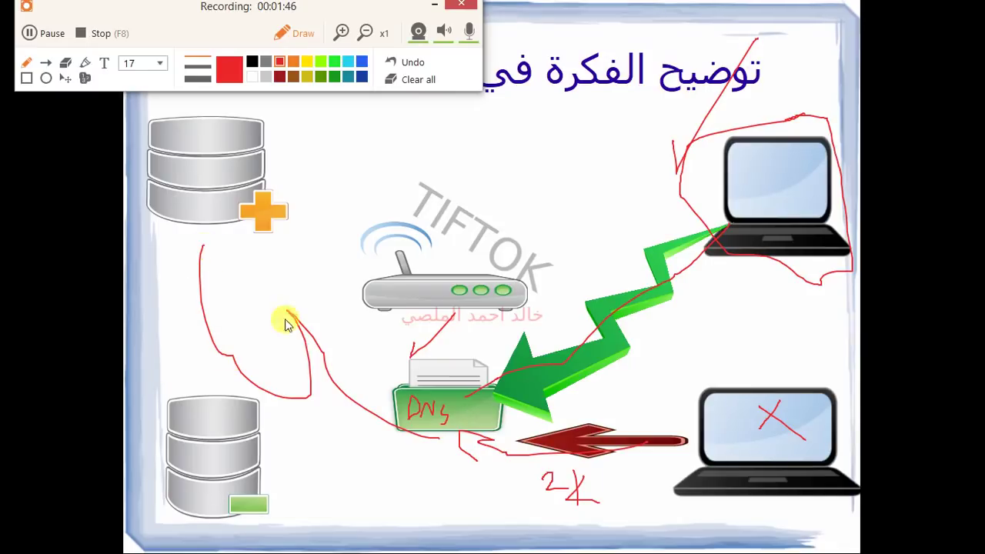
{"action": "mouse_move", "coordinate": [325, 409]}
{"action": "left_mouse_down"}
{"action": "mouse_move", "coordinate": [325, 423]}
{"action": "mouse_move", "coordinate": [339, 422]}
{"action": "mouse_move", "coordinate": [357, 453]}
{"action": "mouse_move", "coordinate": [400, 462]}
{"action": "left_mouse_up"}
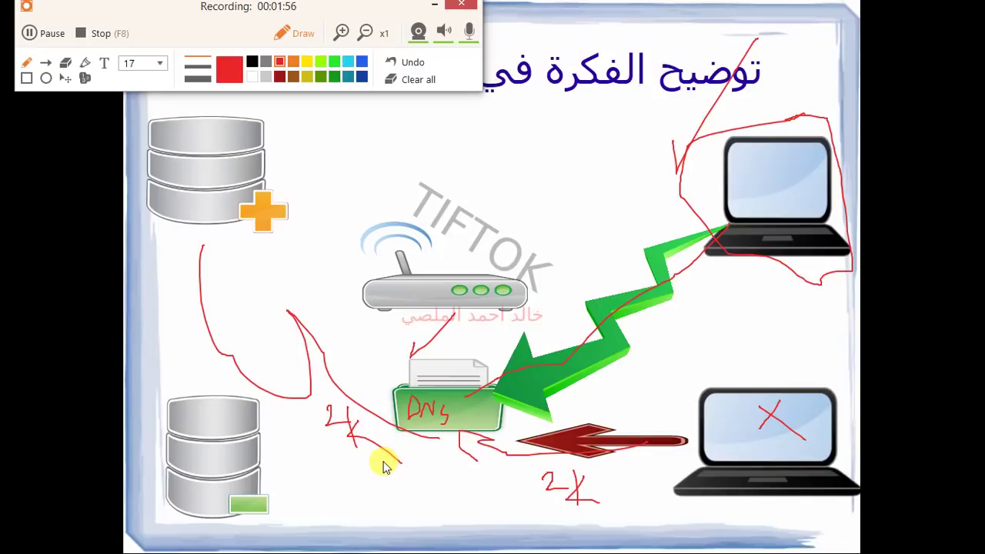
{"action": "left_click_drag", "start_coordinate": [443, 394], "coordinate": [277, 212]}
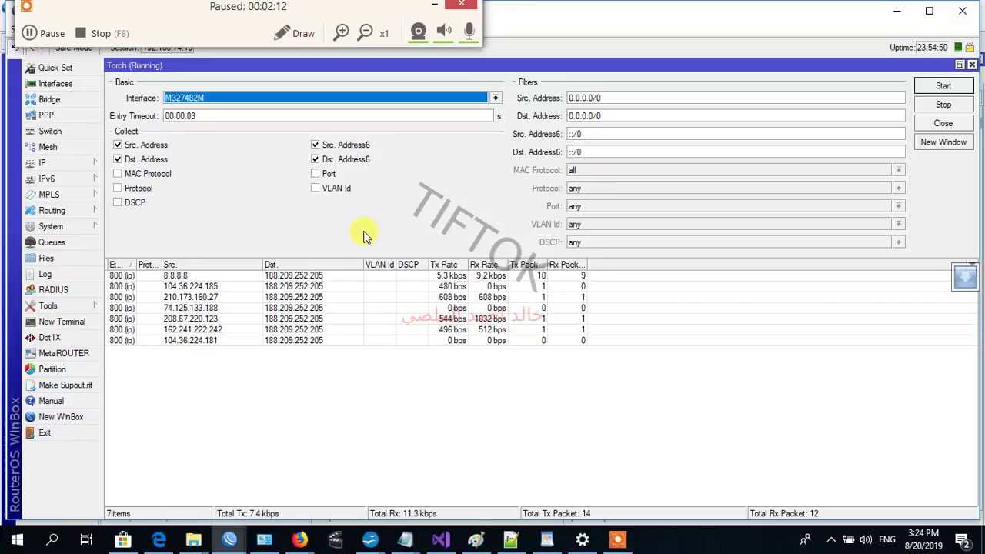
Step: Switch to WinBox and examine the 8.8.8.8 traffic in Torch and the dns entry in the queue tree
{"action": "key", "text": "F7"}
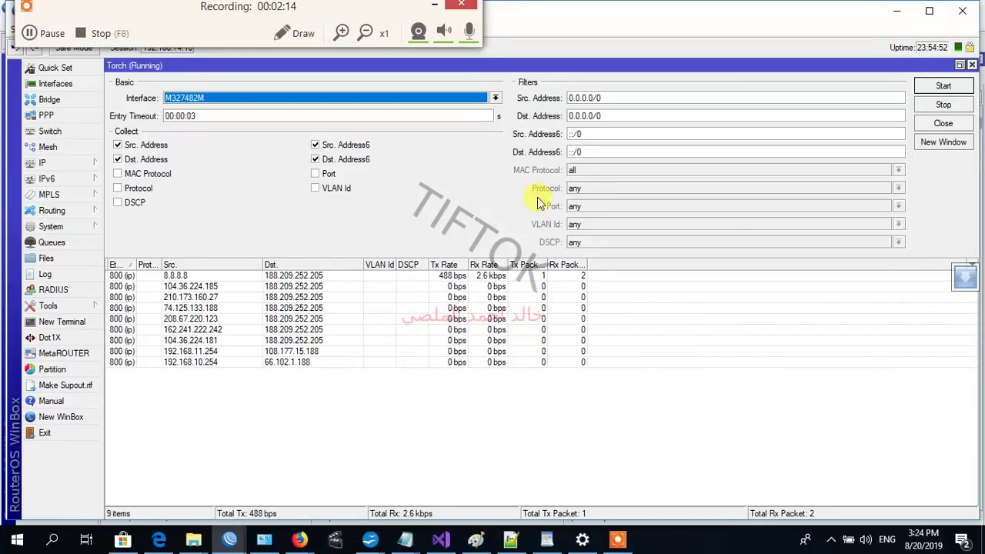
{"action": "left_click", "coordinate": [436, 275]}
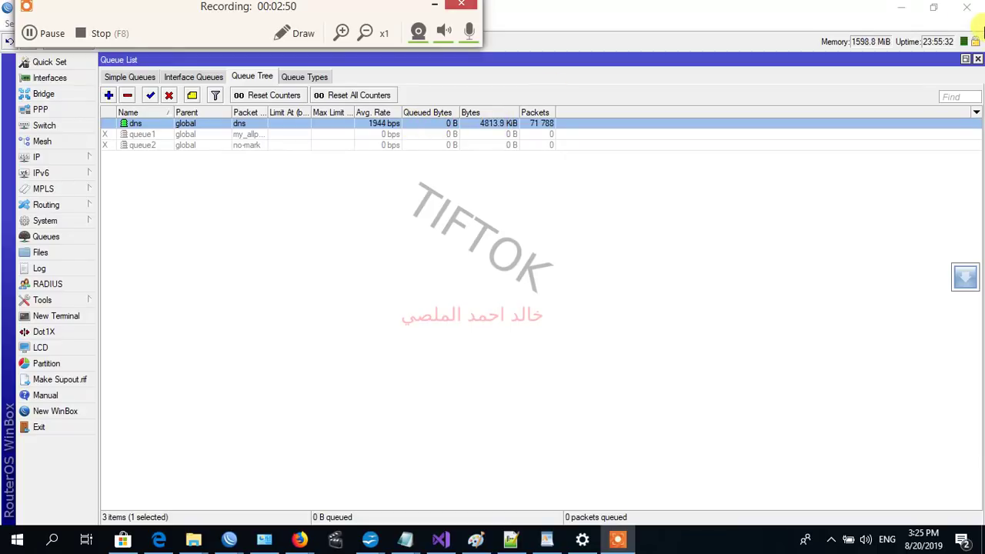
{"action": "left_click", "coordinate": [929, 49]}
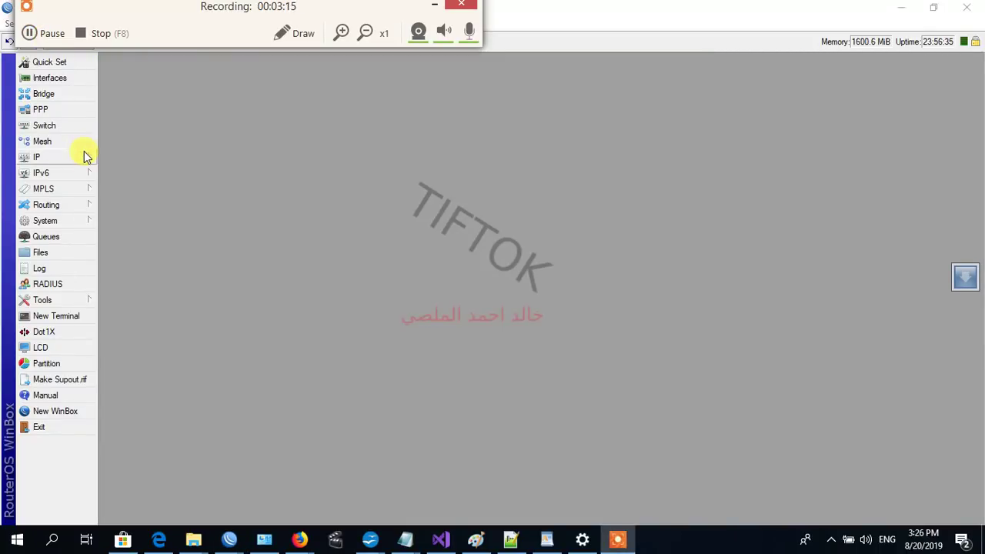
Step: Add the address 8.8.8.8 to the firewall address list named dns
{"action": "left_click", "coordinate": [86, 154]}
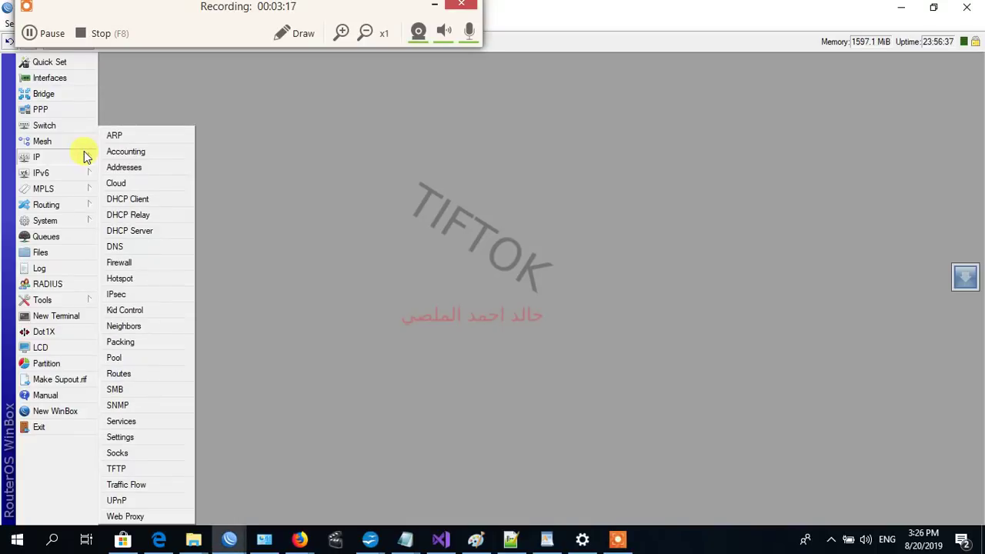
{"action": "left_click", "coordinate": [157, 269]}
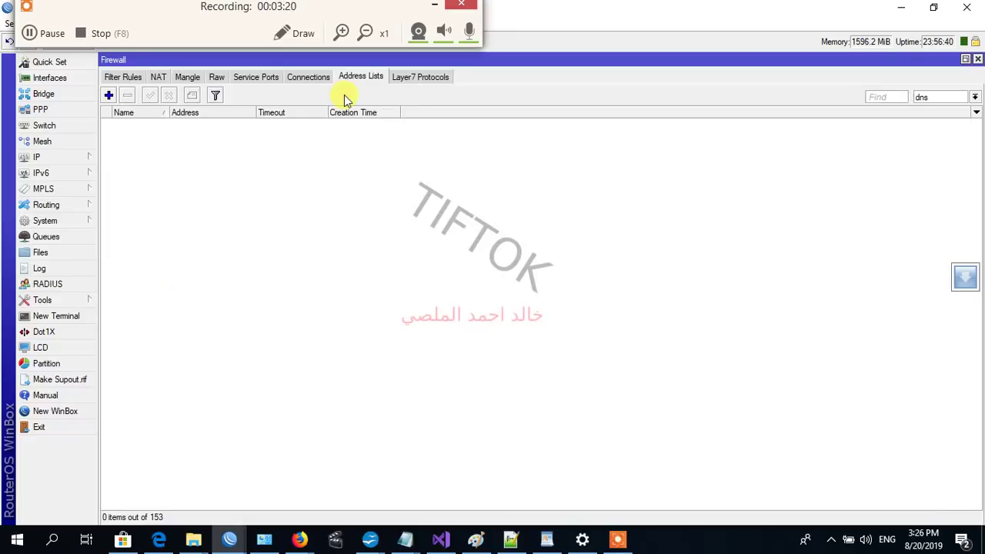
{"action": "left_click", "coordinate": [108, 95]}
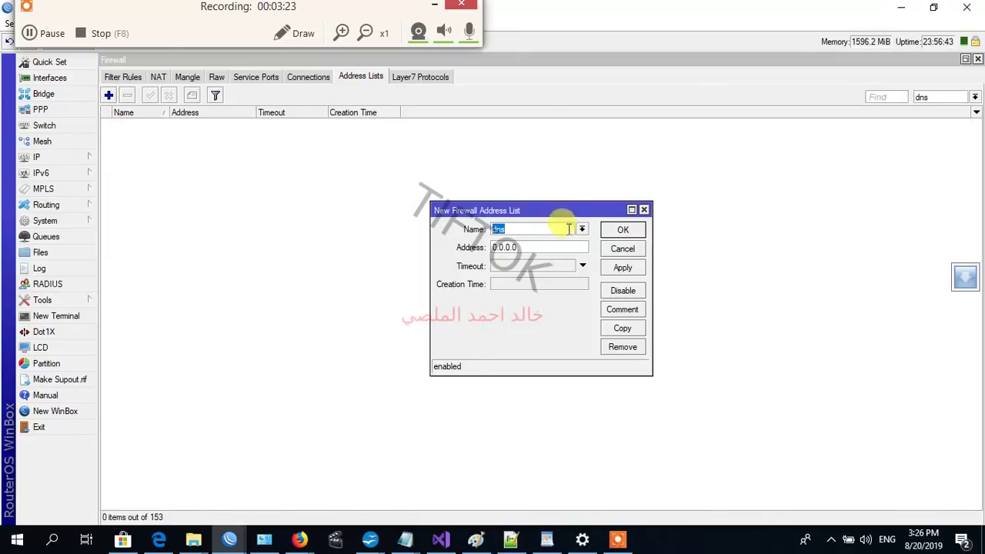
{"action": "left_click", "coordinate": [538, 246]}
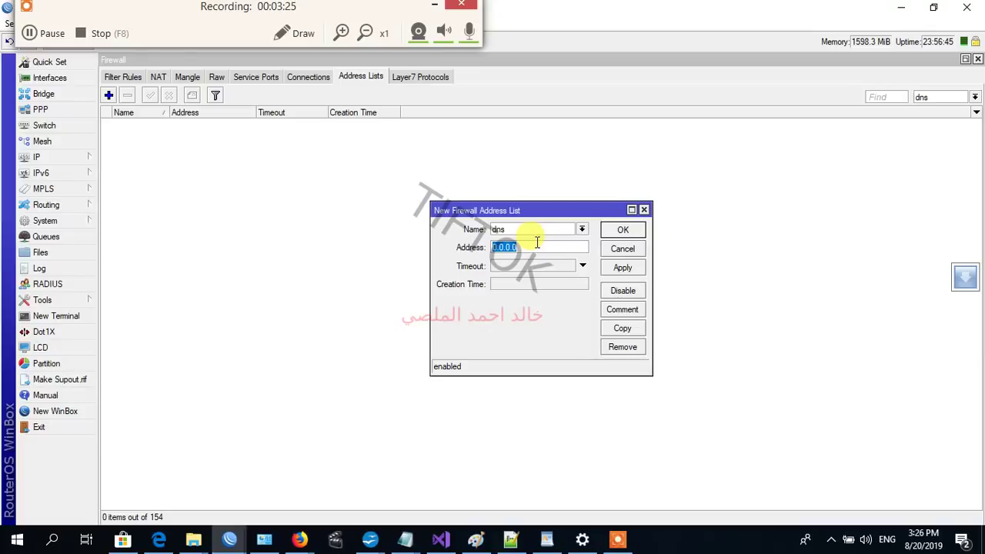
{"action": "type", "text": "8.8.8.8"}
{"action": "key", "text": "Return"}
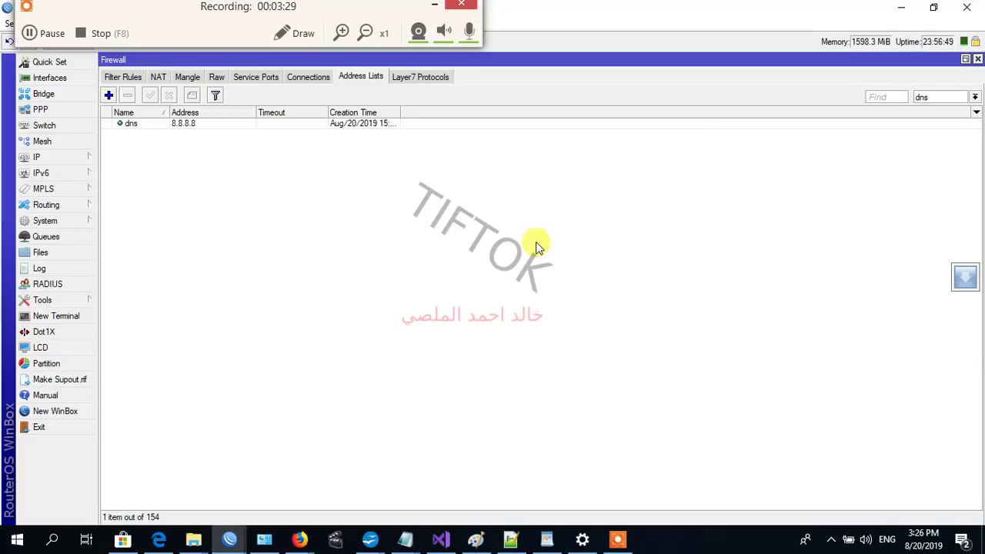
Step: Check which servers are configured in the router's IP DNS settings
{"action": "left_click", "coordinate": [69, 156]}
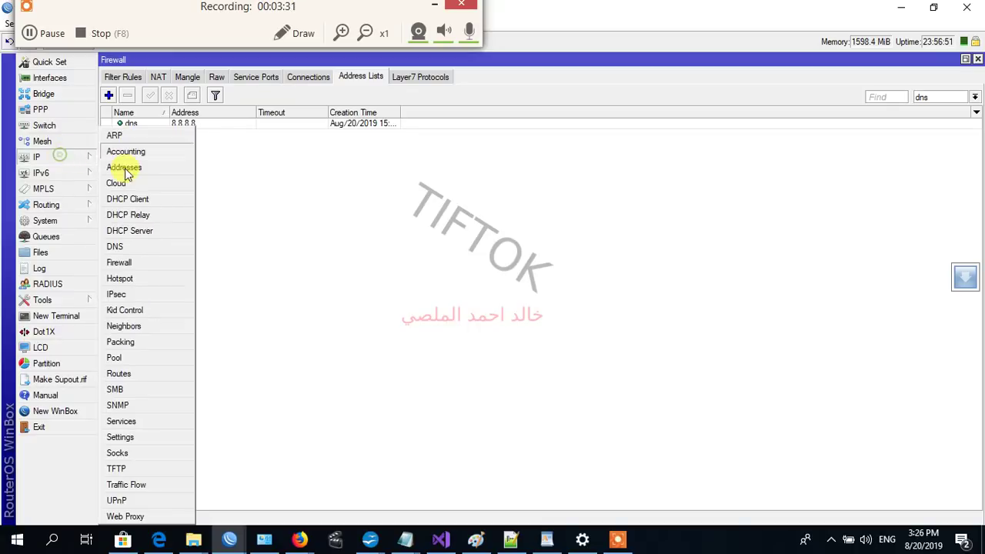
{"action": "left_click", "coordinate": [135, 247]}
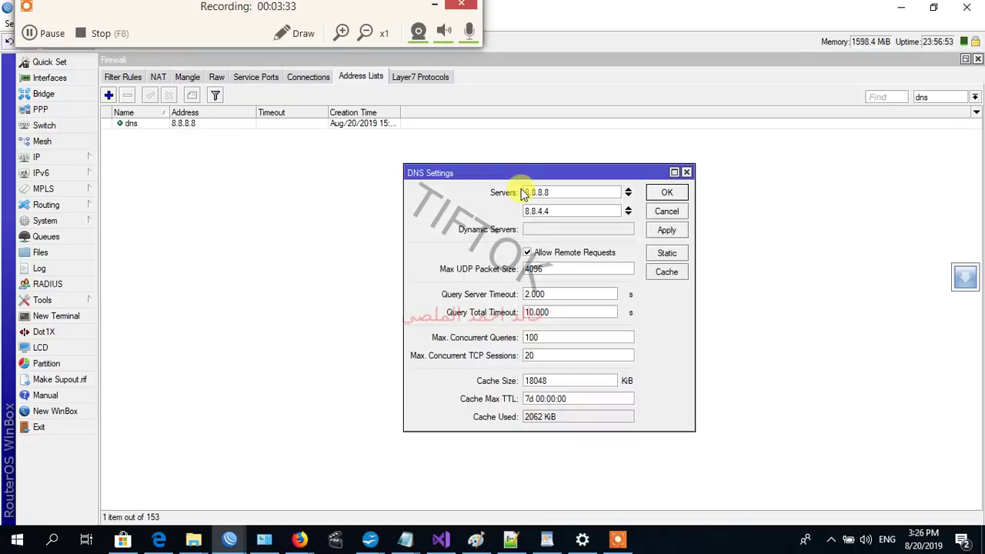
{"action": "left_click", "coordinate": [666, 194]}
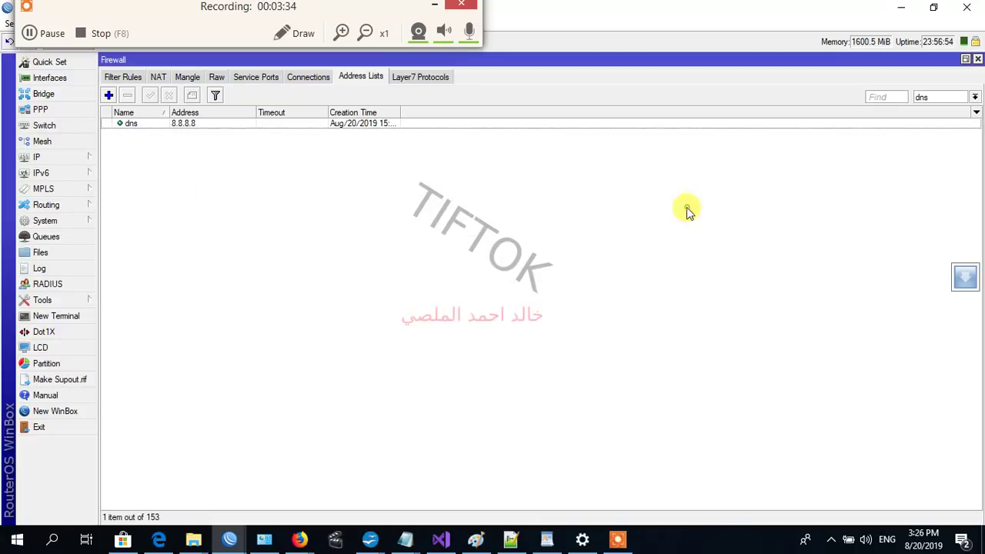
Step: Add the address 8.8.4.4 to the firewall address list named dns
{"action": "left_click", "coordinate": [108, 94]}
{"action": "left_click", "coordinate": [515, 247]}
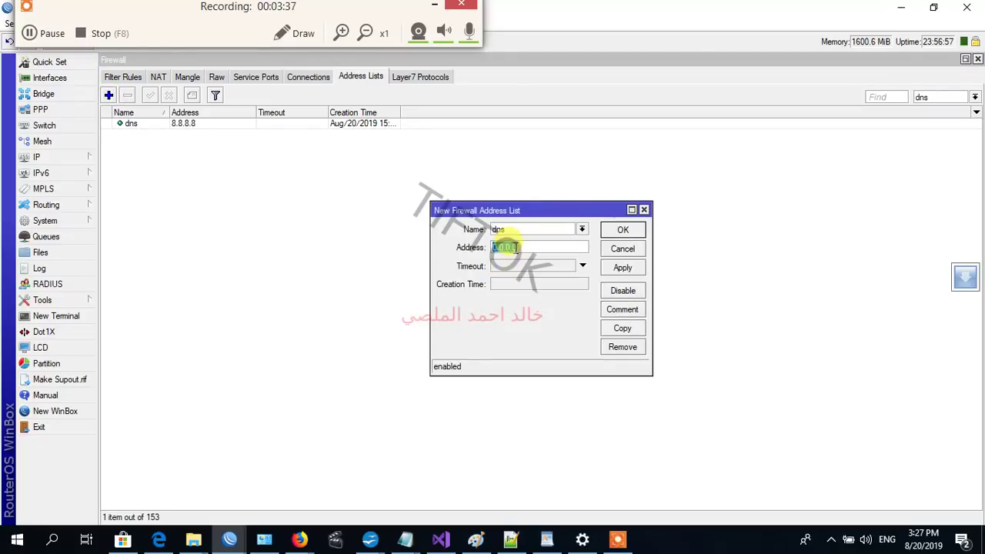
{"action": "type", "text": "8.8.4.4"}
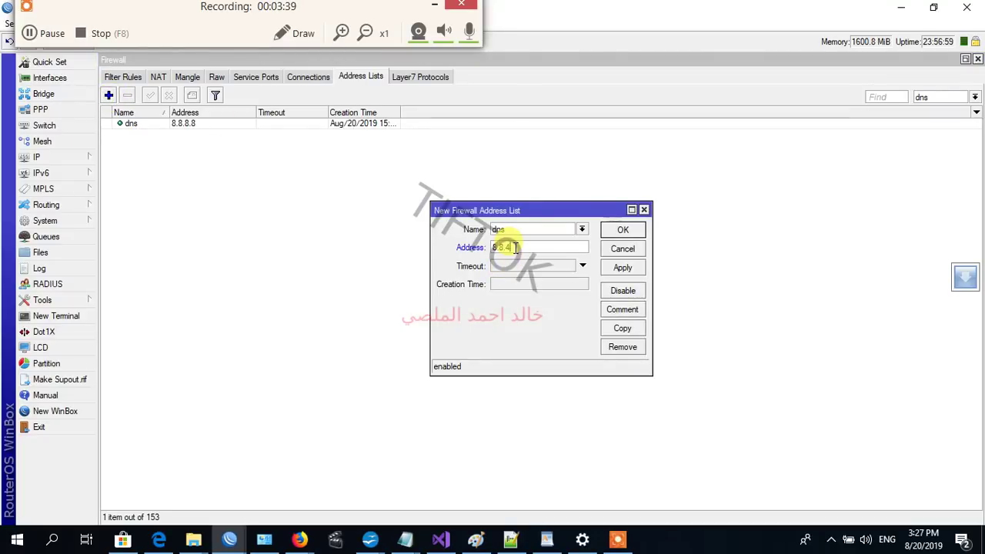
{"action": "key", "text": "Return"}
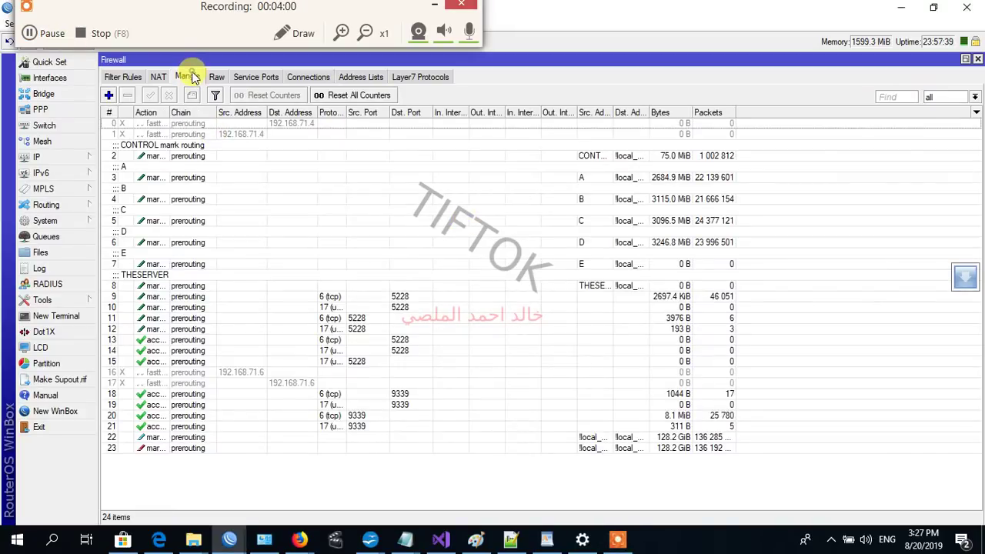
Step: Create a firewall mangle rule in the prerouting chain with dns as its destination address list
{"action": "left_click", "coordinate": [109, 96]}
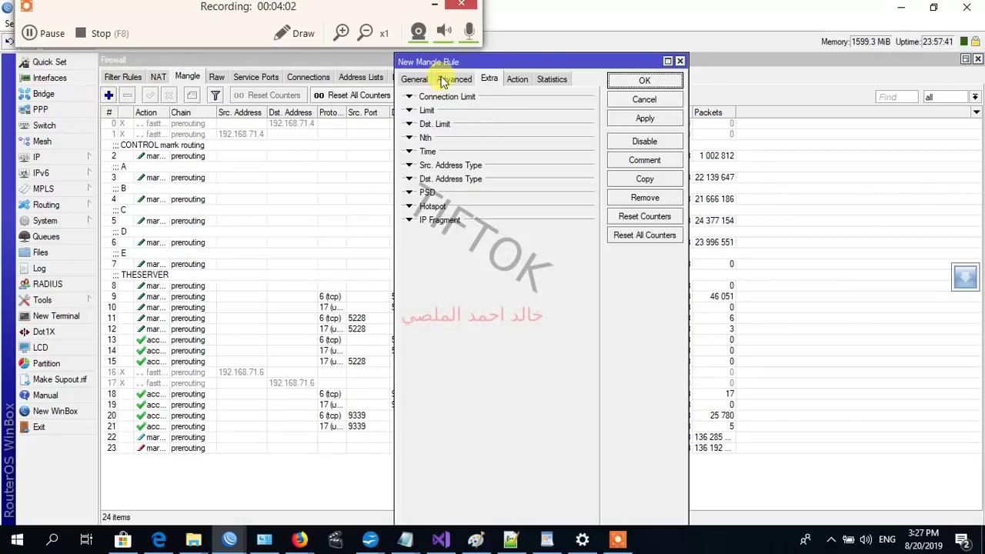
{"action": "left_click", "coordinate": [415, 79]}
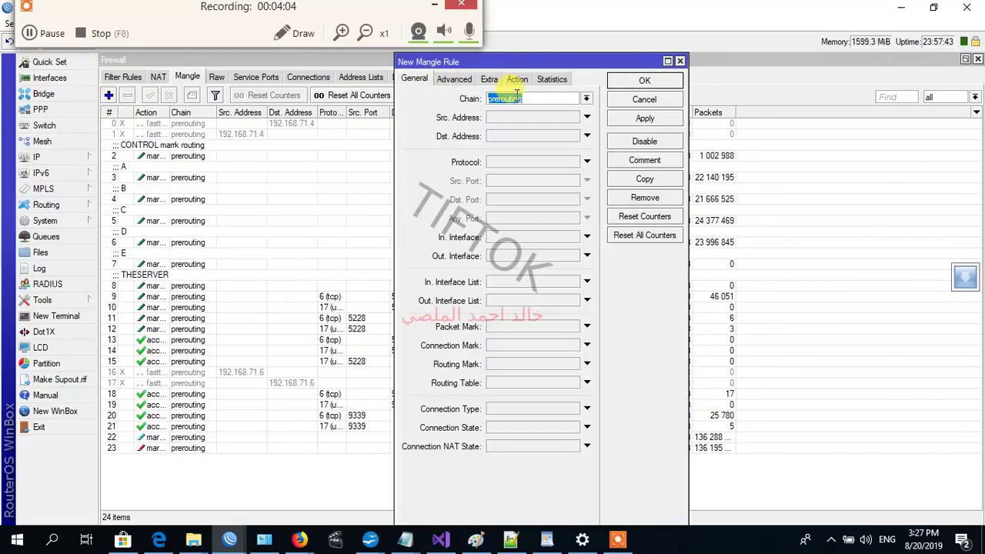
{"action": "left_click", "coordinate": [455, 79]}
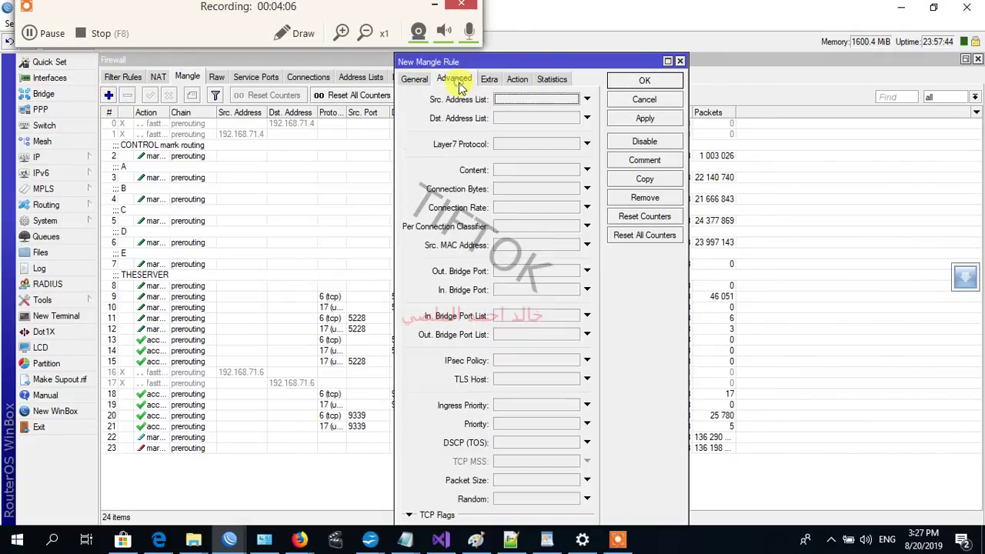
{"action": "left_click", "coordinate": [517, 119]}
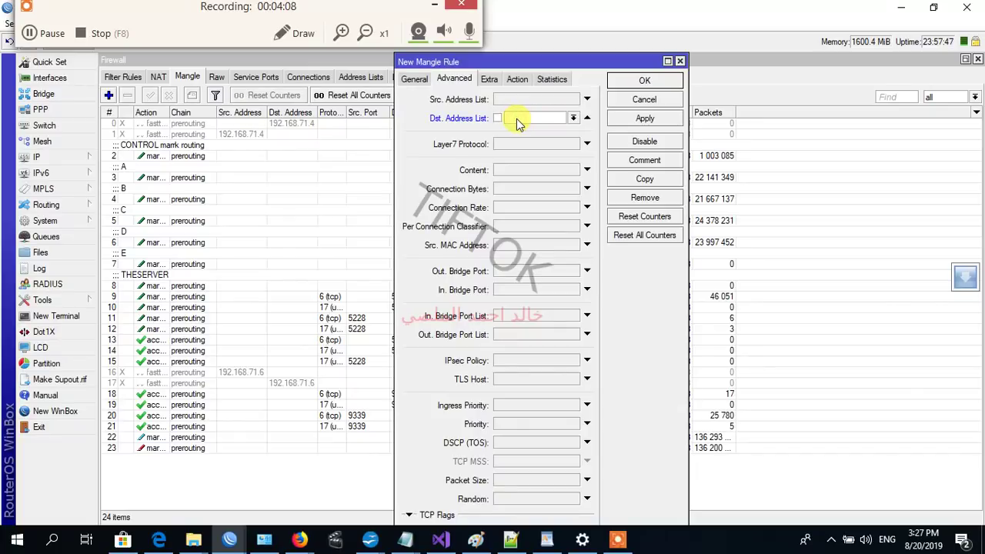
{"action": "left_click", "coordinate": [574, 118]}
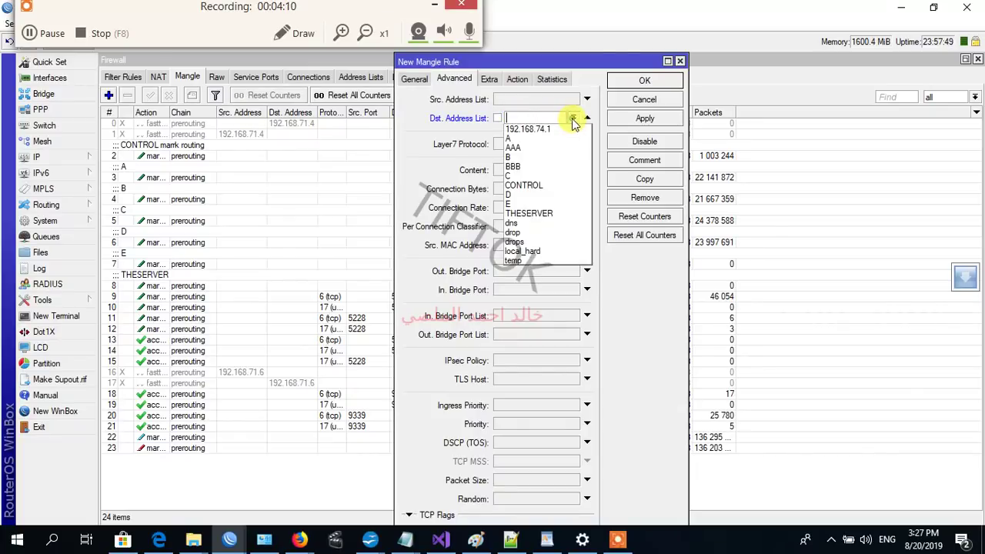
{"action": "left_click", "coordinate": [527, 224]}
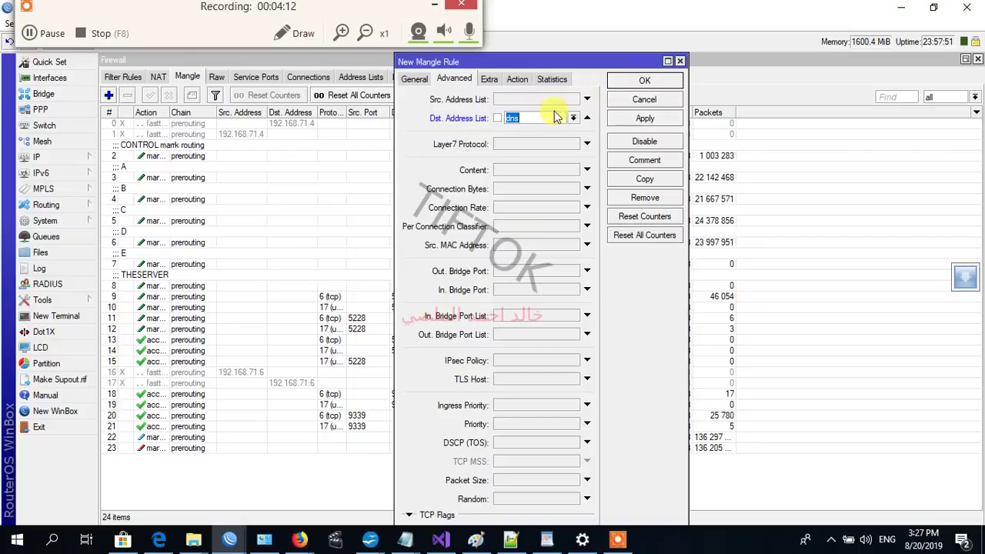
Step: Set the new mangle rule's Hotspot condition to auth and negate it, so it matches unauthenticated clients
{"action": "left_click", "coordinate": [490, 80]}
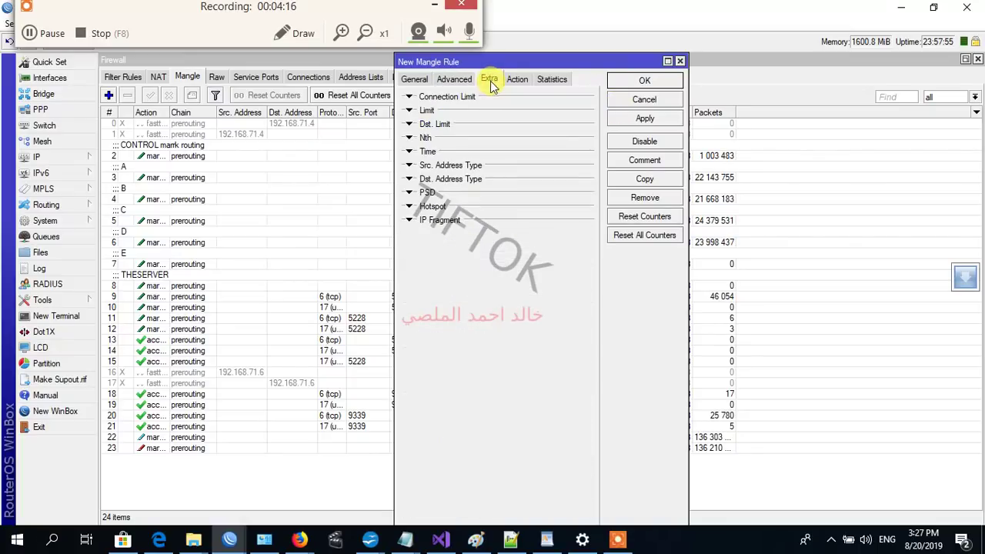
{"action": "left_click", "coordinate": [441, 211]}
{"action": "left_click", "coordinate": [479, 223]}
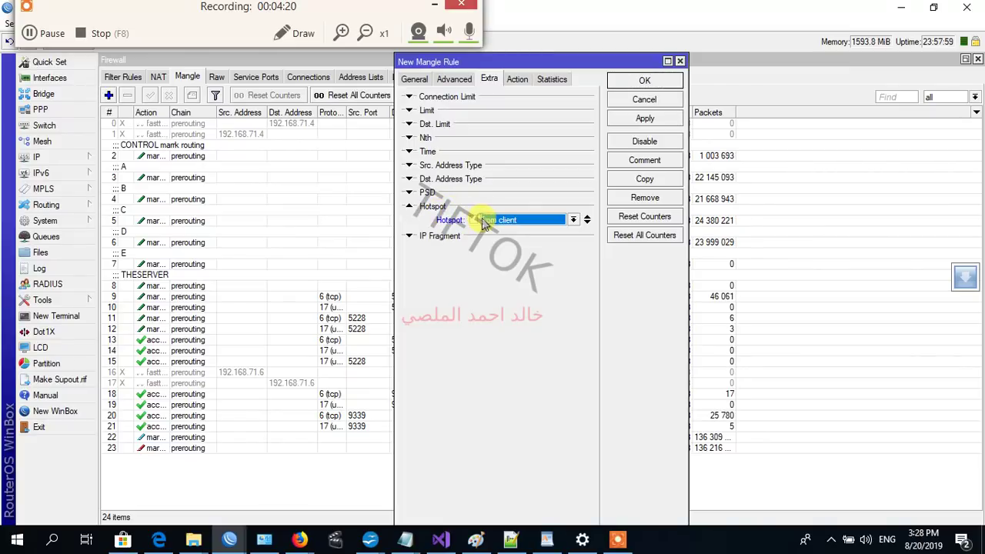
{"action": "left_click", "coordinate": [564, 222]}
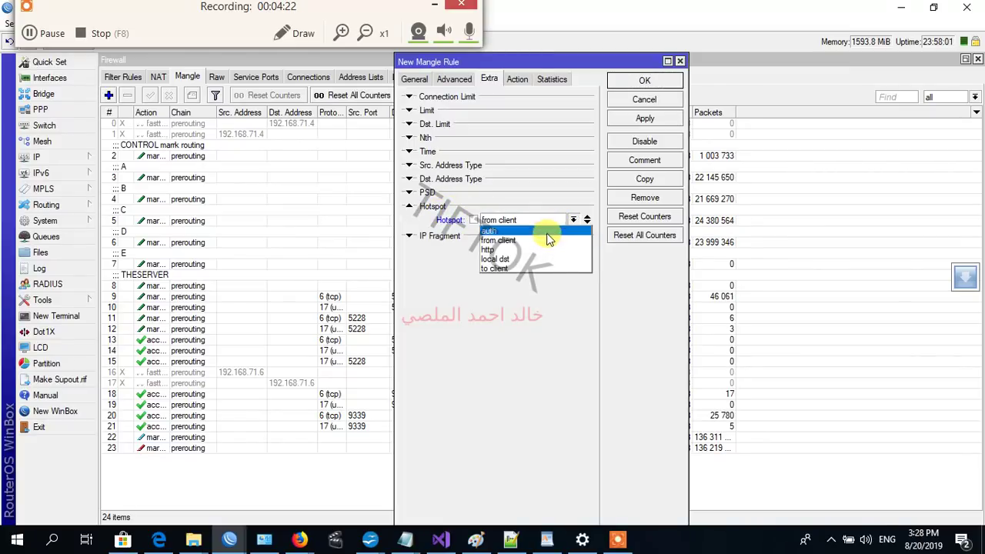
{"action": "left_click", "coordinate": [531, 231]}
{"action": "left_click", "coordinate": [476, 223]}
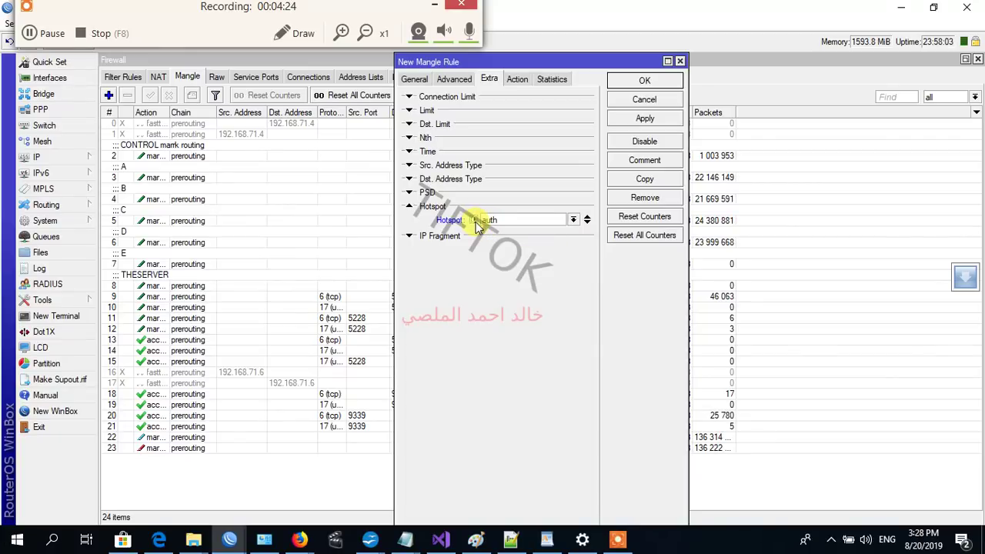
Step: Set the new mangle rule's action to mark packet with the new packet mark dns and passthrough disabled, and save the rule
{"action": "left_click", "coordinate": [473, 221]}
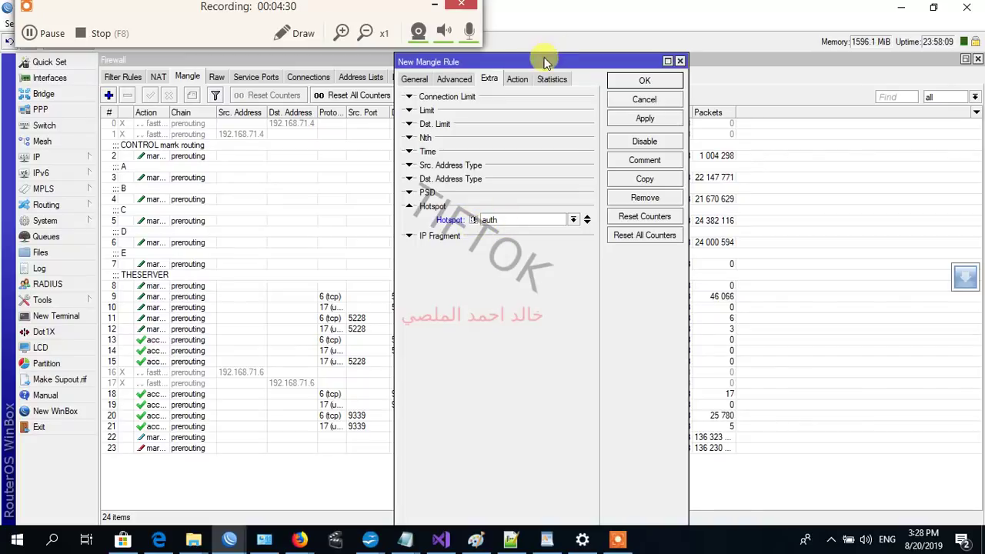
{"action": "left_click", "coordinate": [529, 80]}
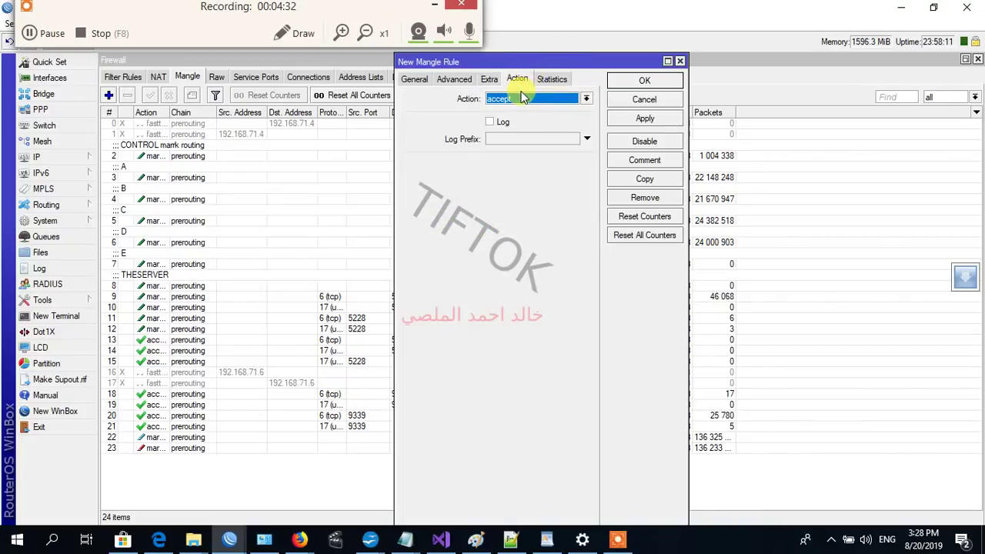
{"action": "left_click", "coordinate": [521, 99]}
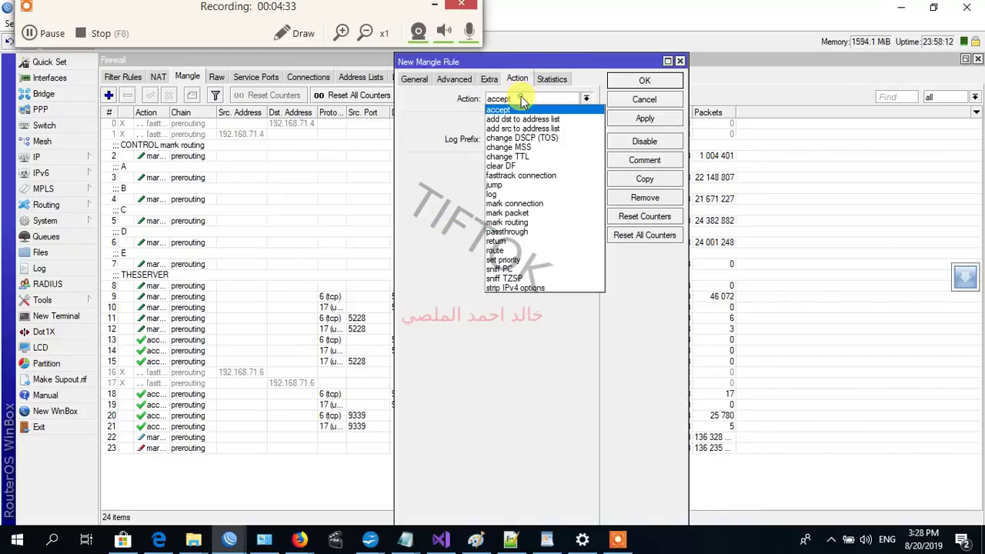
{"action": "left_click", "coordinate": [530, 213]}
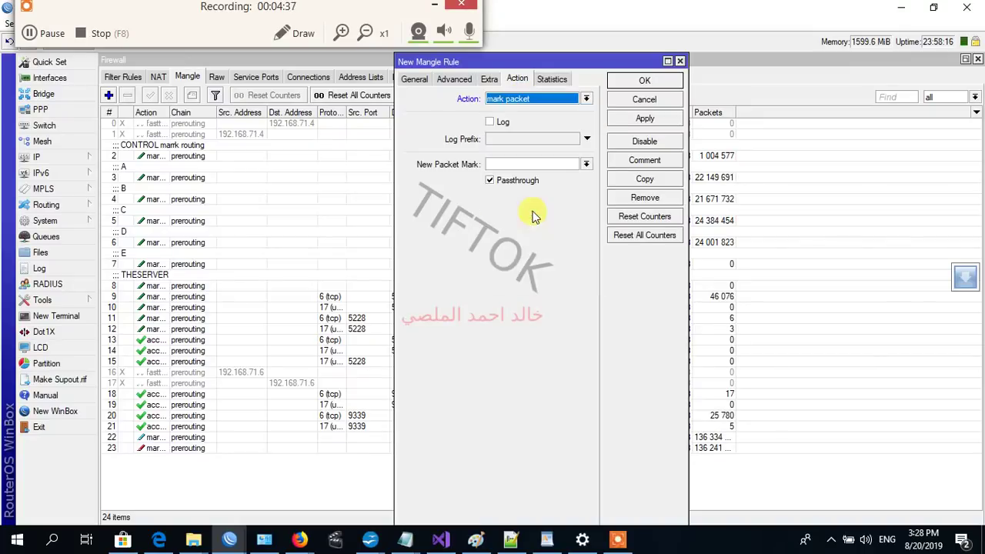
{"action": "left_click", "coordinate": [505, 181]}
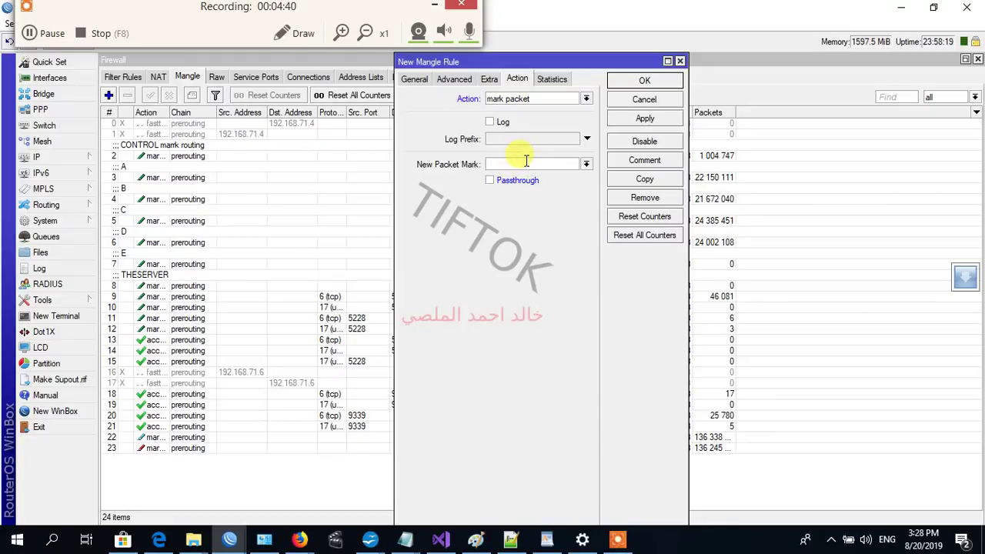
{"action": "type", "text": "dns"}
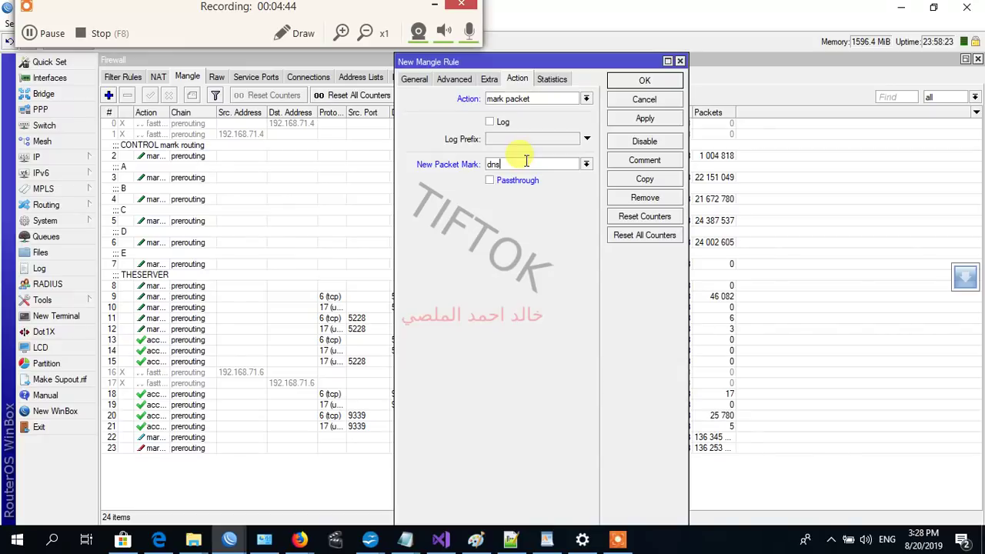
{"action": "left_click", "coordinate": [648, 123]}
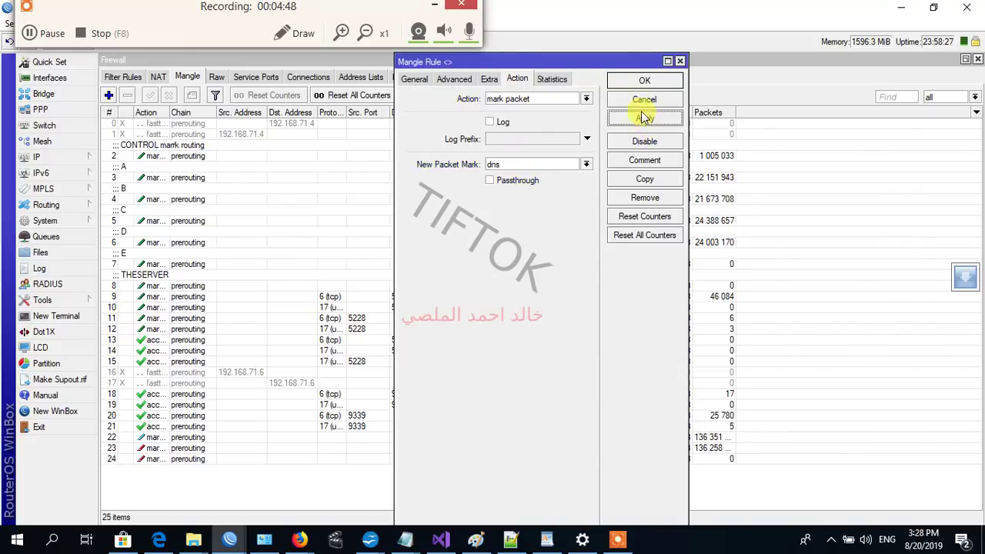
{"action": "left_click", "coordinate": [641, 82]}
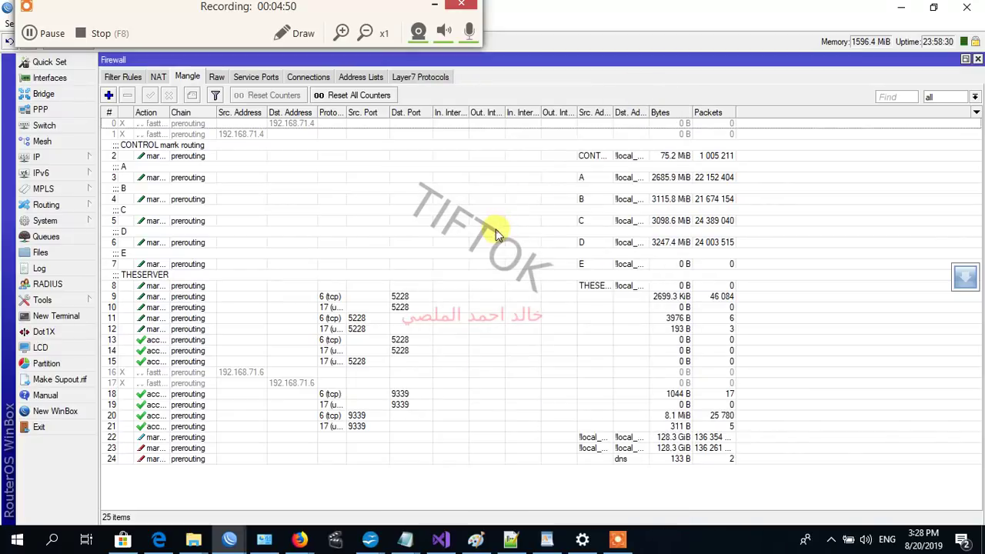
{"action": "left_click", "coordinate": [138, 458]}
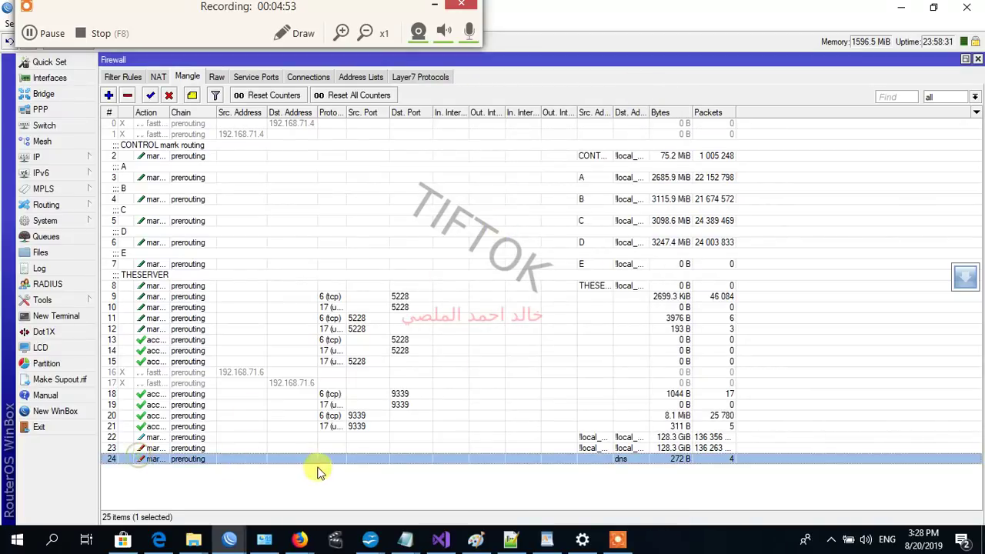
Step: Create a queue type named dns of kind pcq with a rate of 2k bits/s, keeping the destination address classifier
{"action": "left_click", "coordinate": [47, 240]}
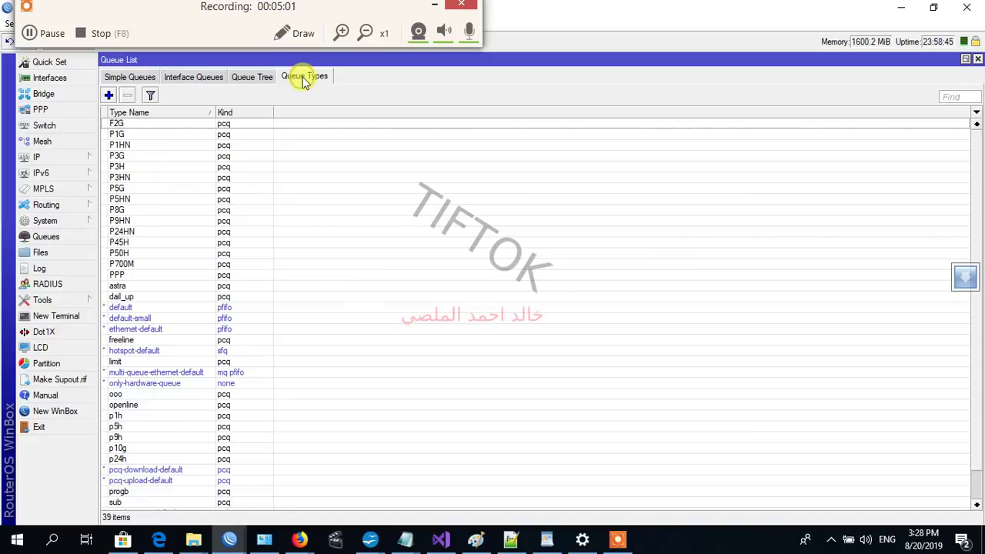
{"action": "left_click", "coordinate": [108, 95]}
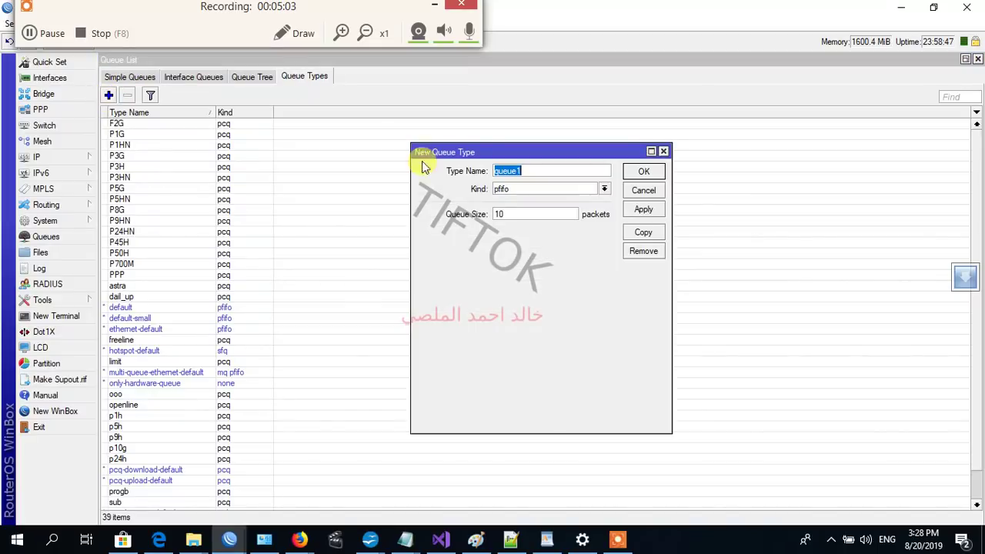
{"action": "type", "text": "dns"}
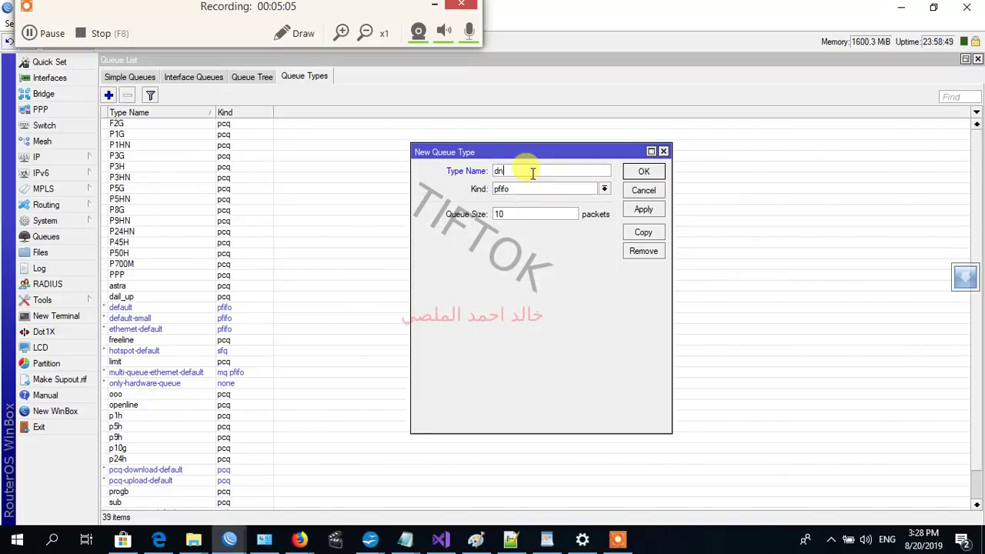
{"action": "left_click", "coordinate": [604, 189]}
{"action": "left_click", "coordinate": [562, 228]}
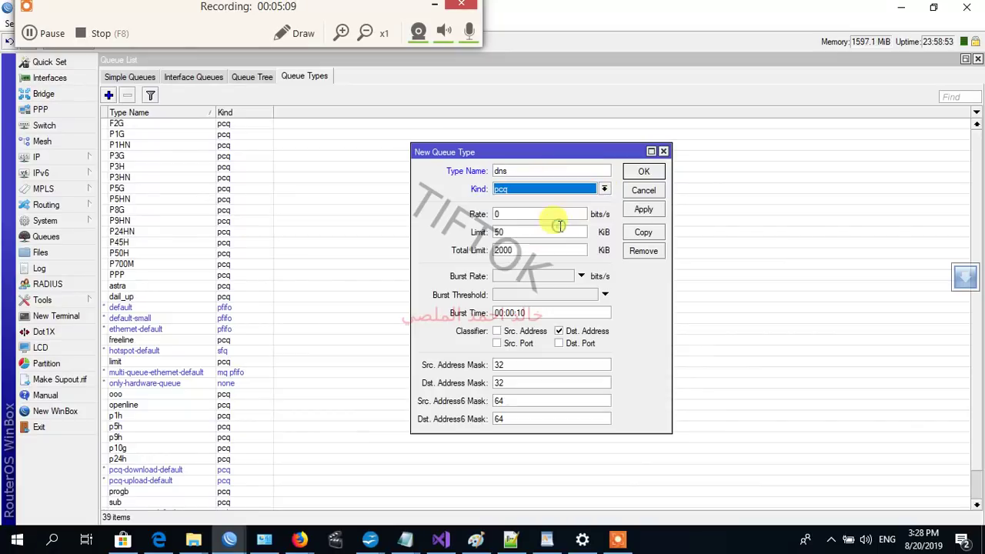
{"action": "double_click", "coordinate": [526, 214]}
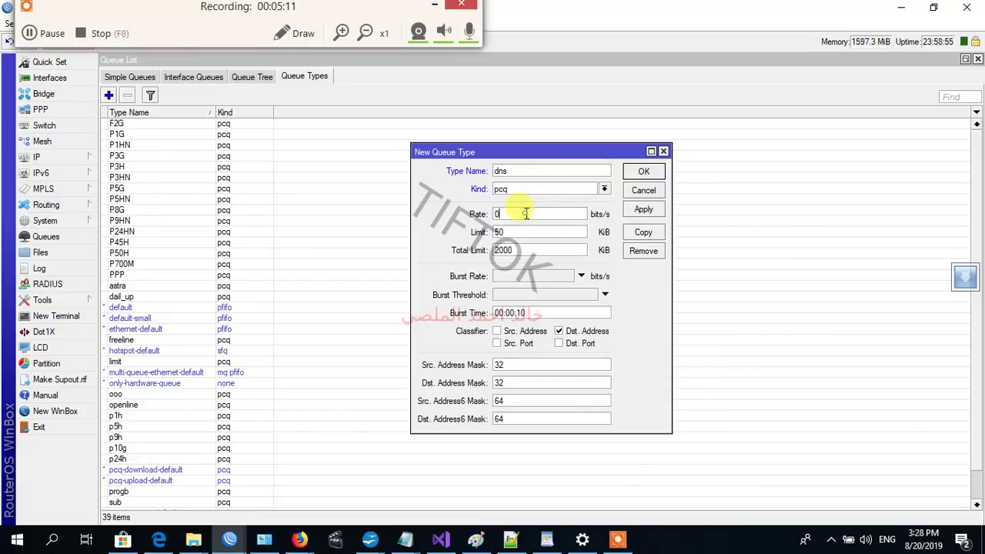
{"action": "type", "text": "2k"}
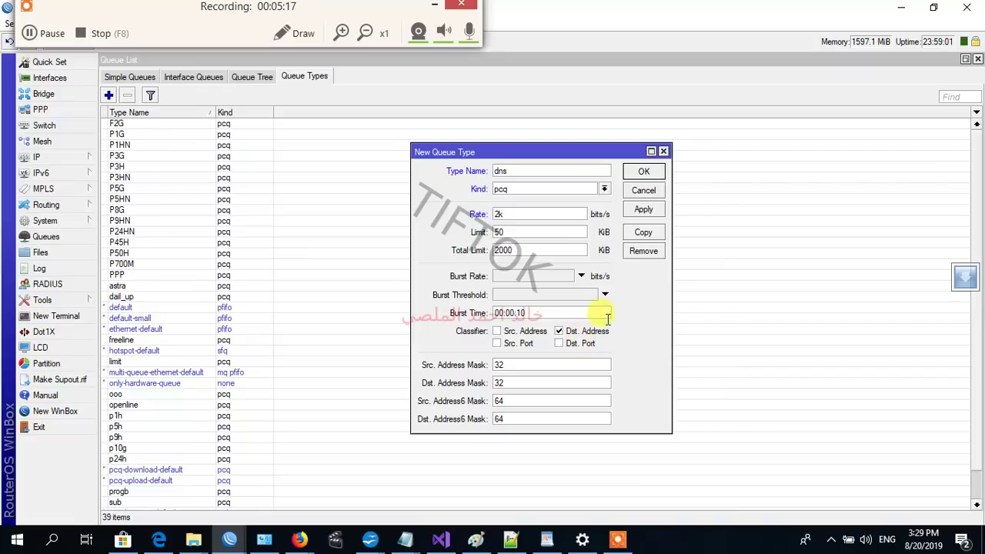
{"action": "left_click", "coordinate": [643, 211]}
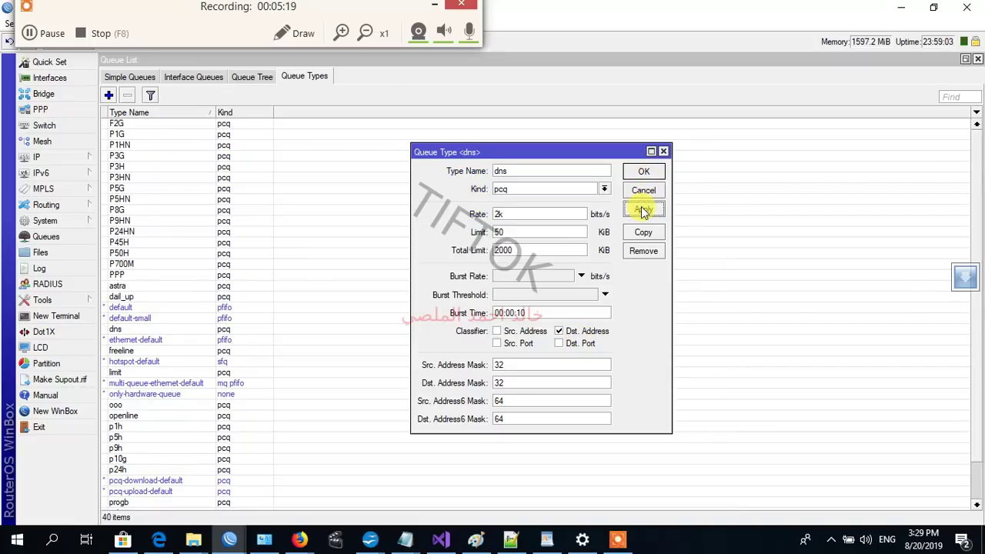
{"action": "left_click", "coordinate": [637, 175]}
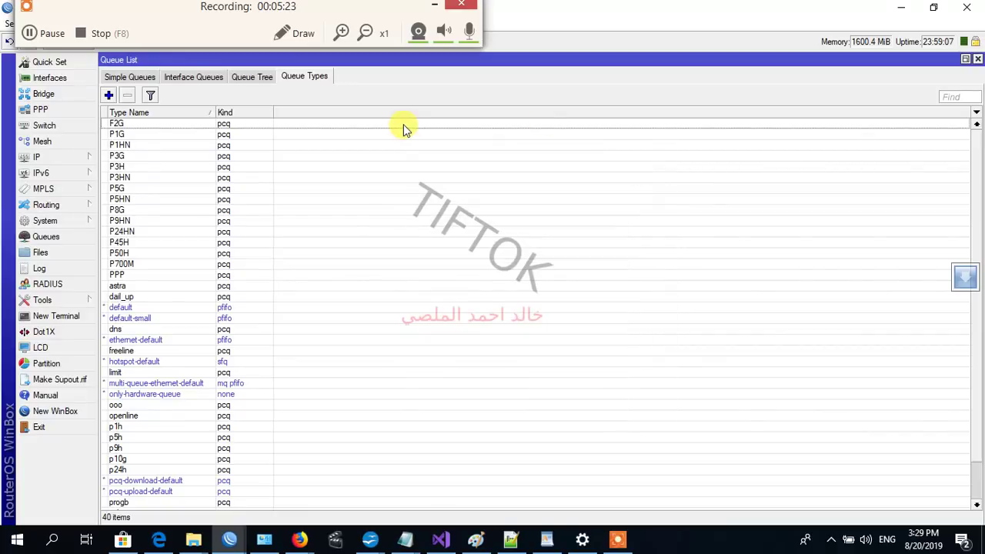
Step: Add a queue tree entry named dns under the global parent, using packet mark dns and queue type dns
{"action": "left_click", "coordinate": [242, 80]}
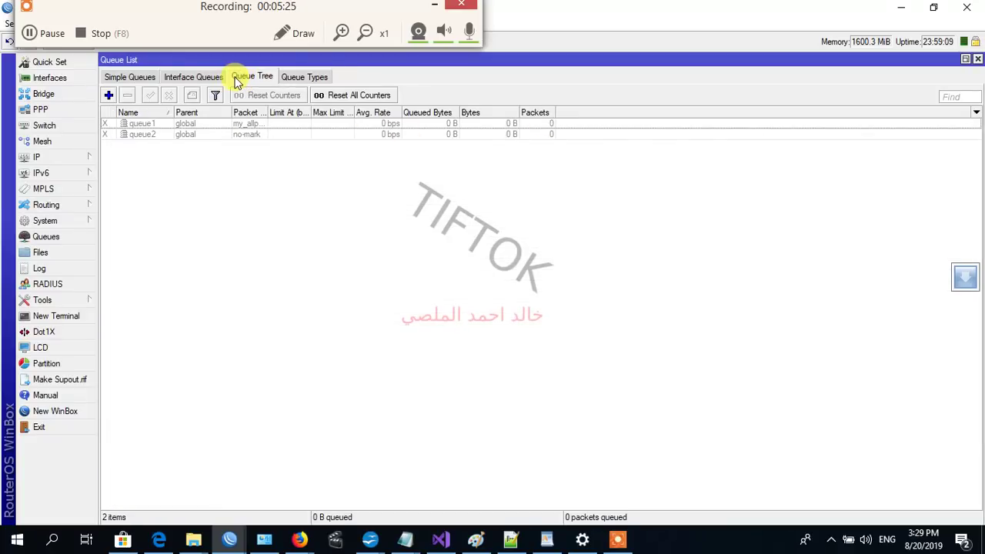
{"action": "left_click", "coordinate": [108, 95]}
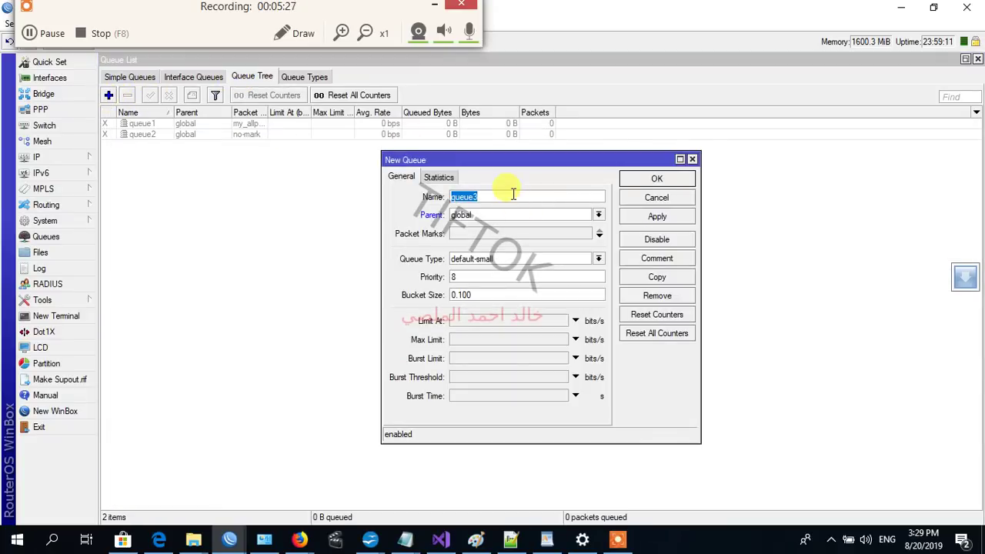
{"action": "type", "text": "dns"}
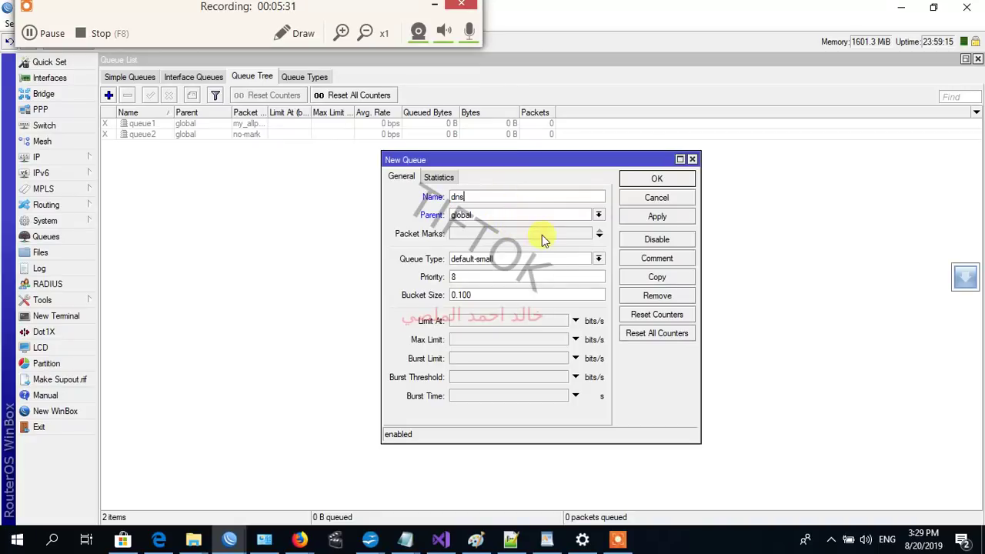
{"action": "left_click", "coordinate": [579, 233]}
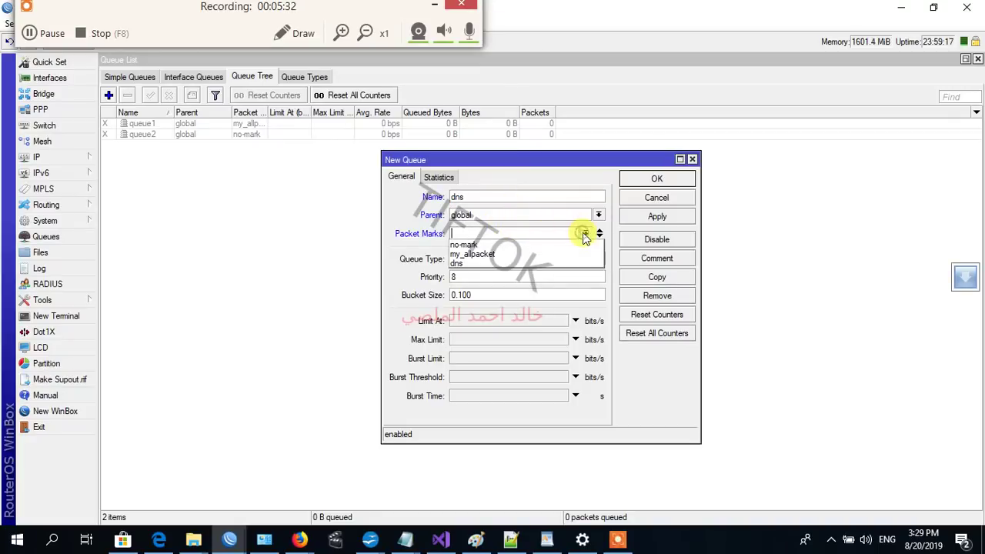
{"action": "left_click", "coordinate": [545, 264]}
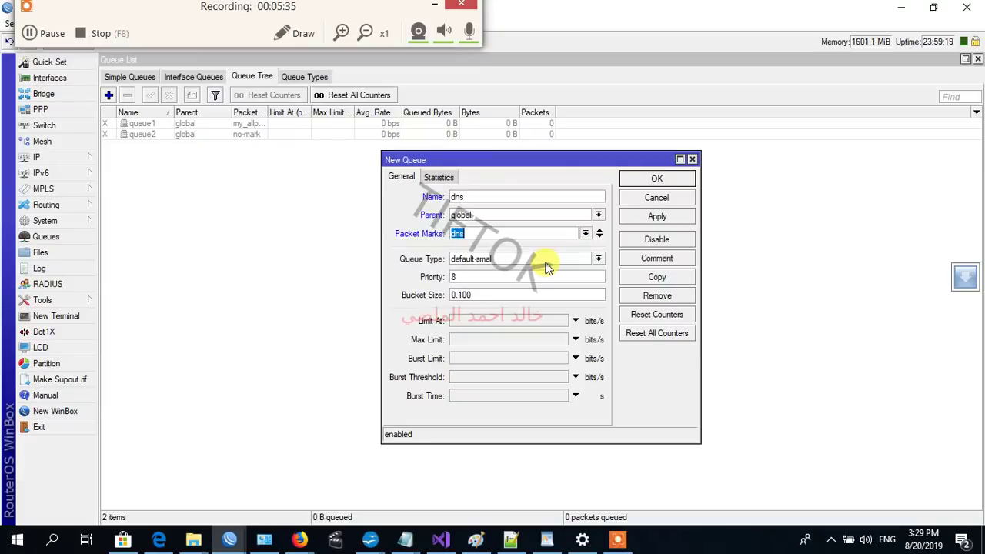
{"action": "left_click", "coordinate": [548, 260]}
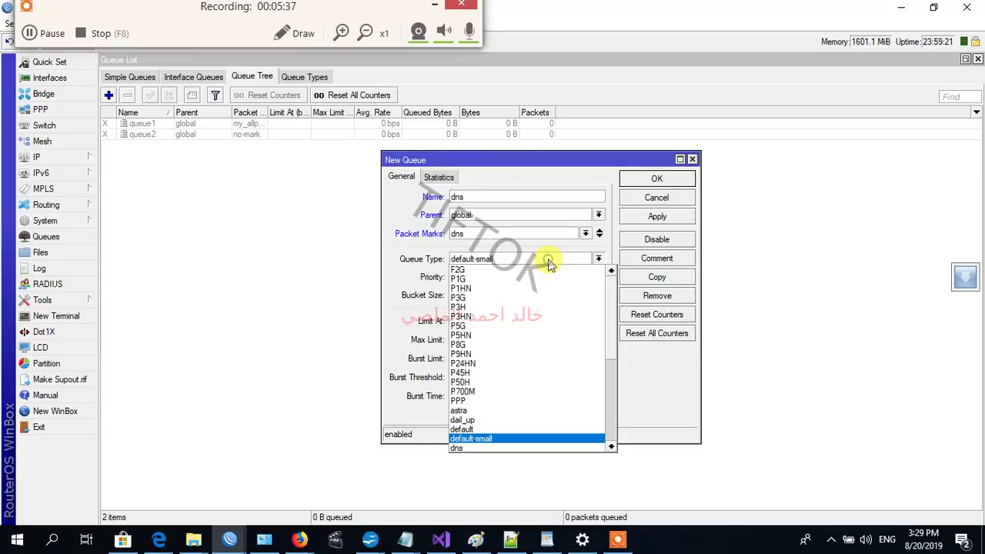
{"action": "left_click", "coordinate": [459, 446]}
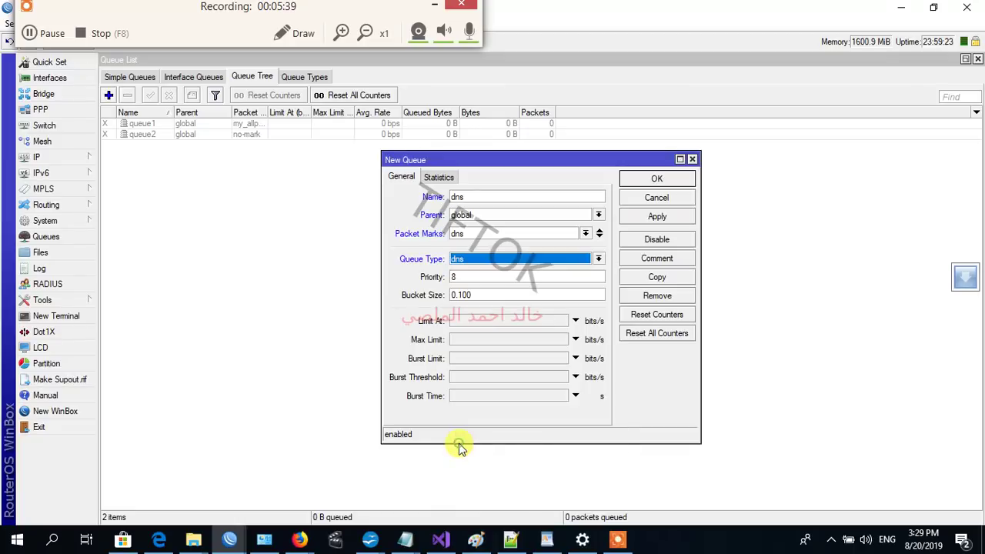
{"action": "left_click", "coordinate": [645, 220]}
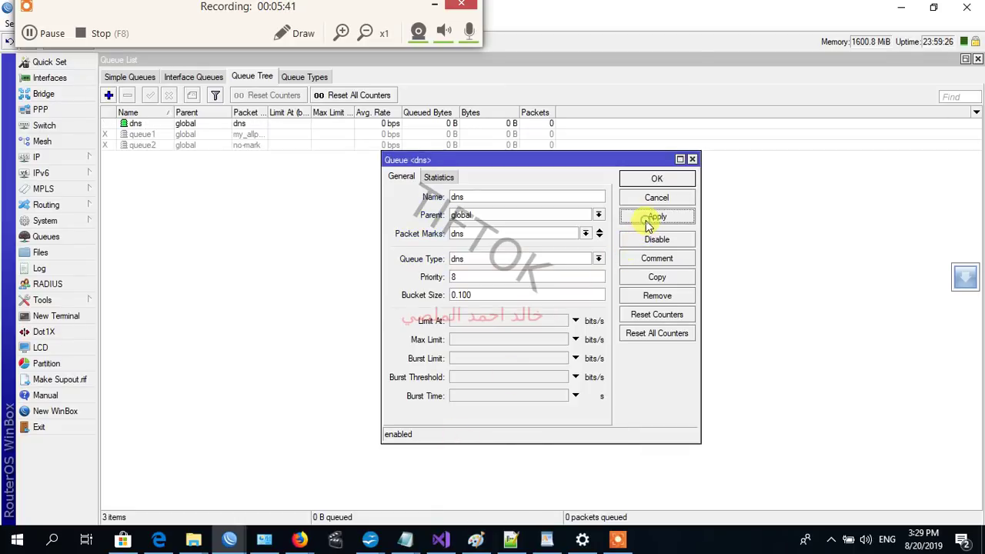
{"action": "left_click", "coordinate": [652, 181]}
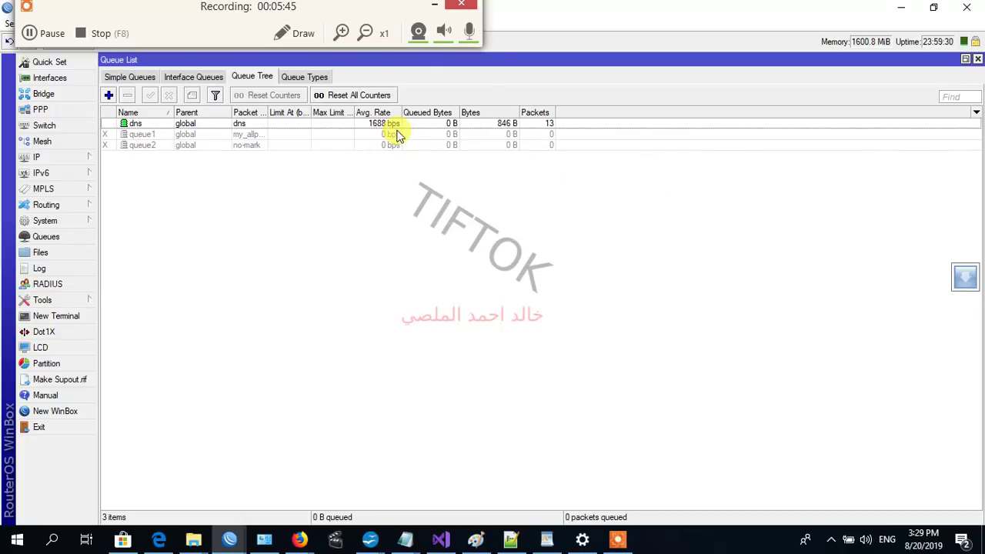